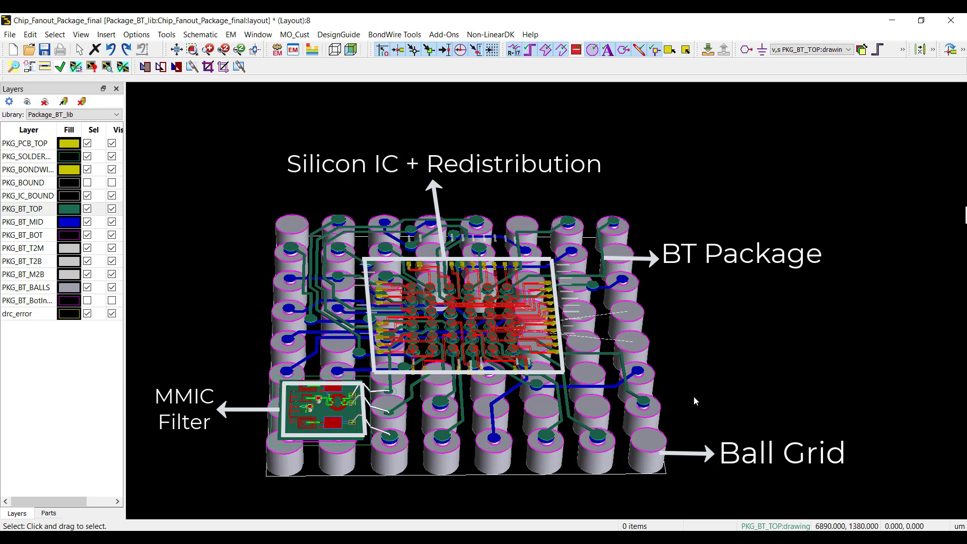
Start a trace with teardrops enabled by specified value, using automatic height and an absolute-value offset of 100.
{"action": "key", "text": "2"}
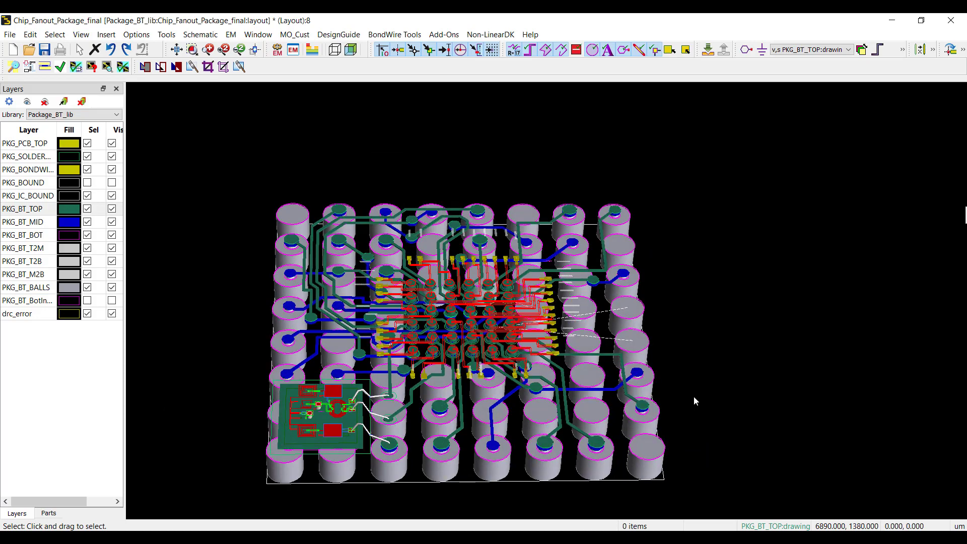
{"action": "scroll", "coordinate": [571, 311], "scroll_direction": "up", "scroll_amount": 4}
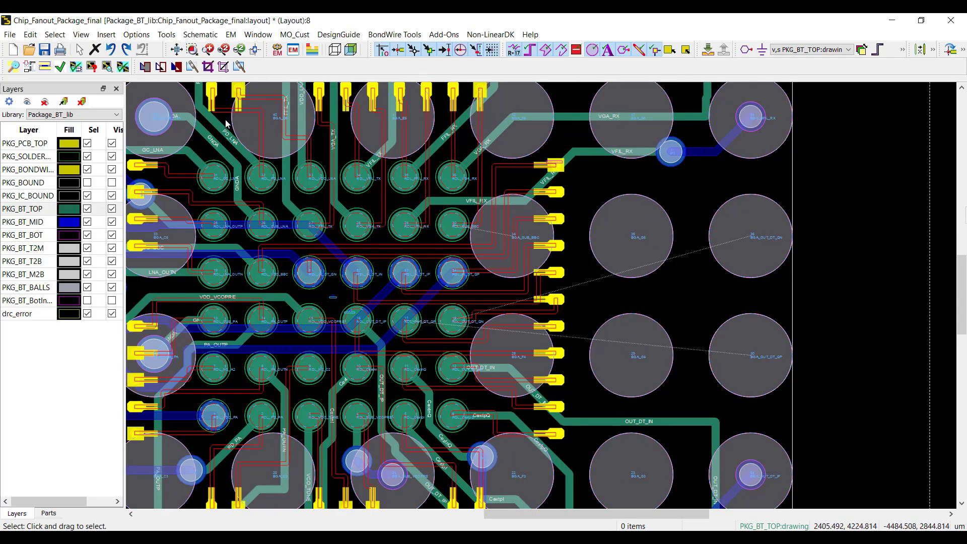
{"action": "left_click", "coordinate": [107, 35]}
{"action": "left_click", "coordinate": [125, 49]}
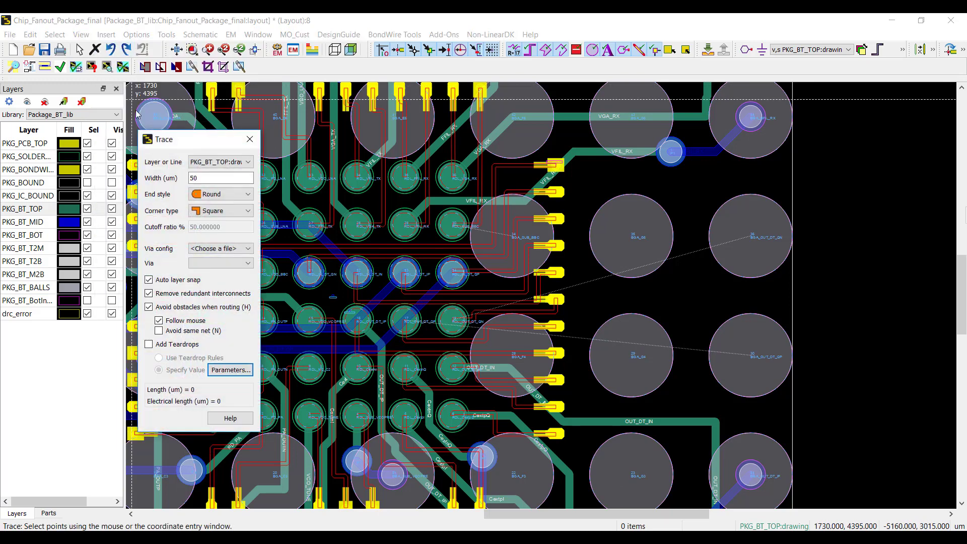
{"action": "left_click", "coordinate": [226, 370]}
{"action": "left_click_drag", "start_coordinate": [330, 230], "coordinate": [399, 238]}
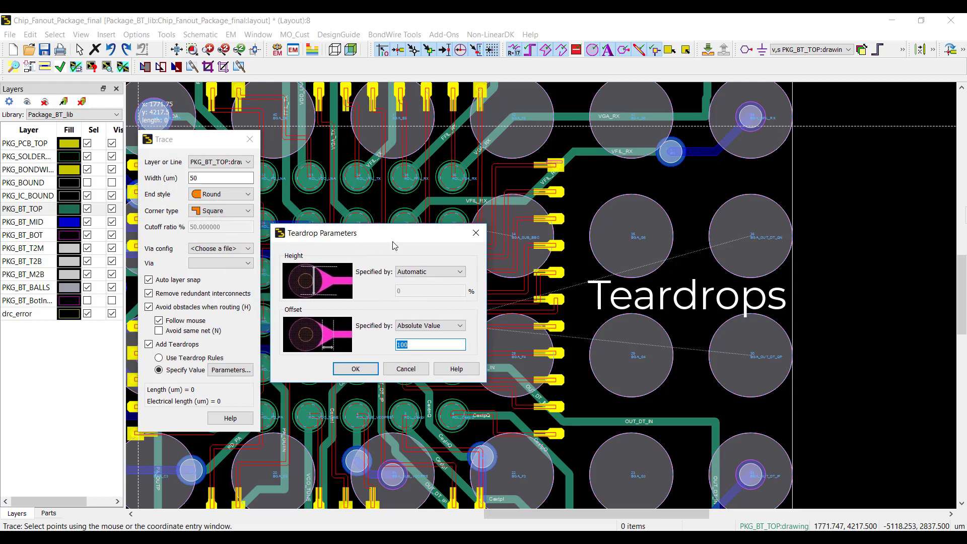
{"action": "left_click", "coordinate": [355, 369]}
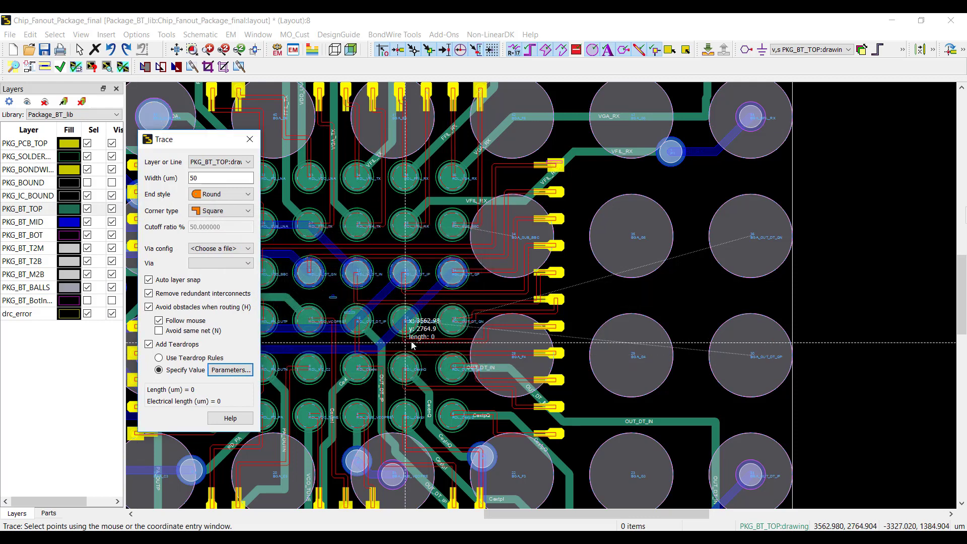
Route the OUT_DT_QN net from its bump on PKG_BT_TOP through PKG_BT_MID to its BGA ball, changing to PKG_BT_BOT there.
{"action": "left_click", "coordinate": [456, 323]}
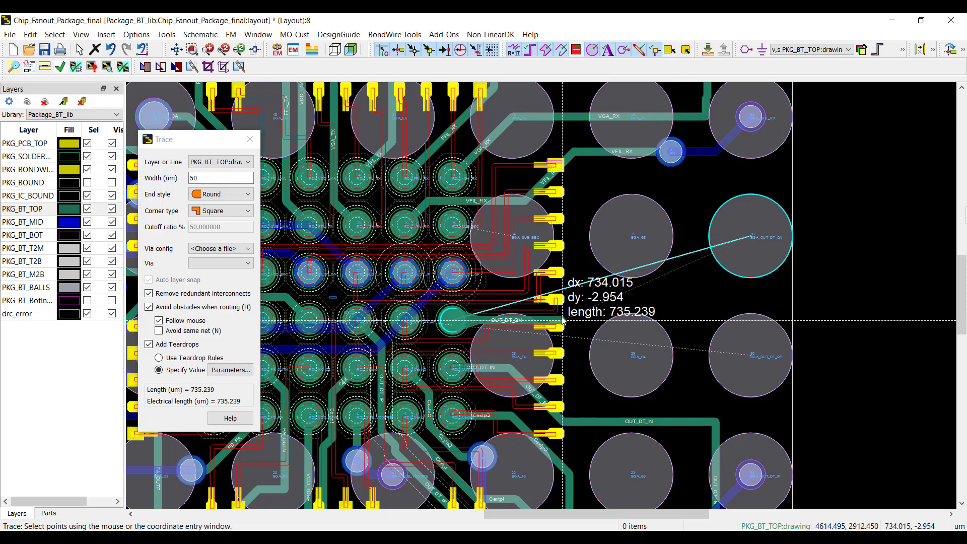
{"action": "left_click", "coordinate": [575, 320]}
{"action": "key", "text": "Page_Down"}
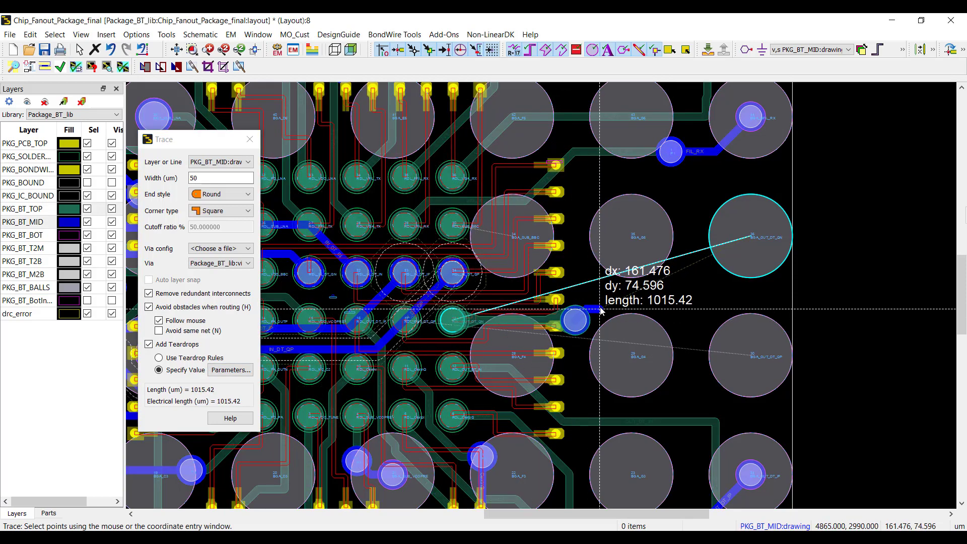
{"action": "left_click", "coordinate": [750, 237]}
{"action": "key", "text": "Page_Down"}
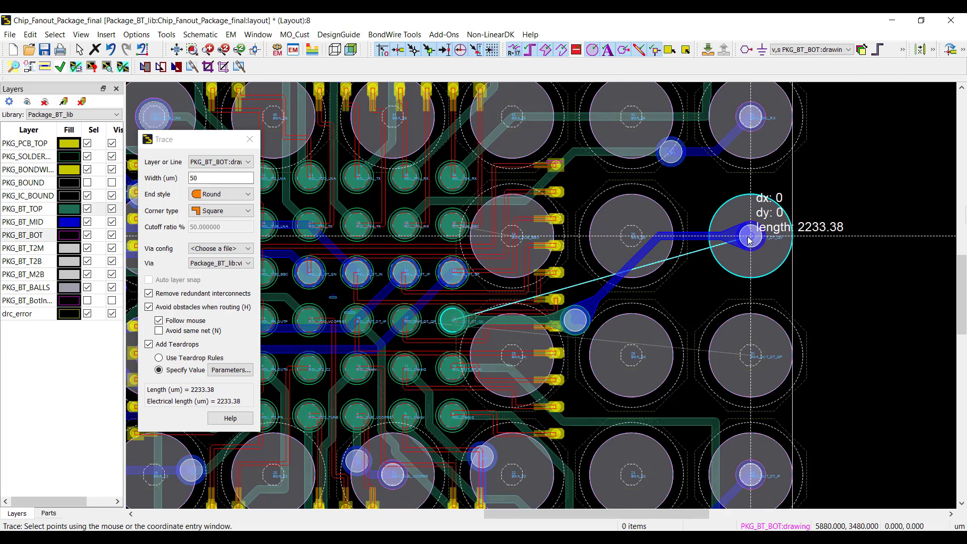
{"action": "left_click", "coordinate": [250, 139]}
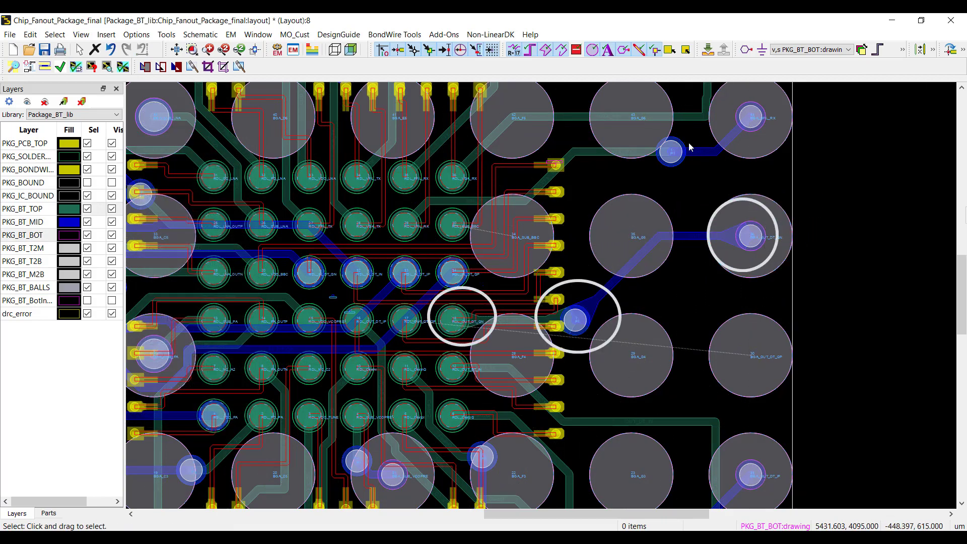
Add teardrops to the existing VFIL_RX trace with automatic height and a pad diameter ratio offset of 30%.
{"action": "right_click", "coordinate": [693, 159]}
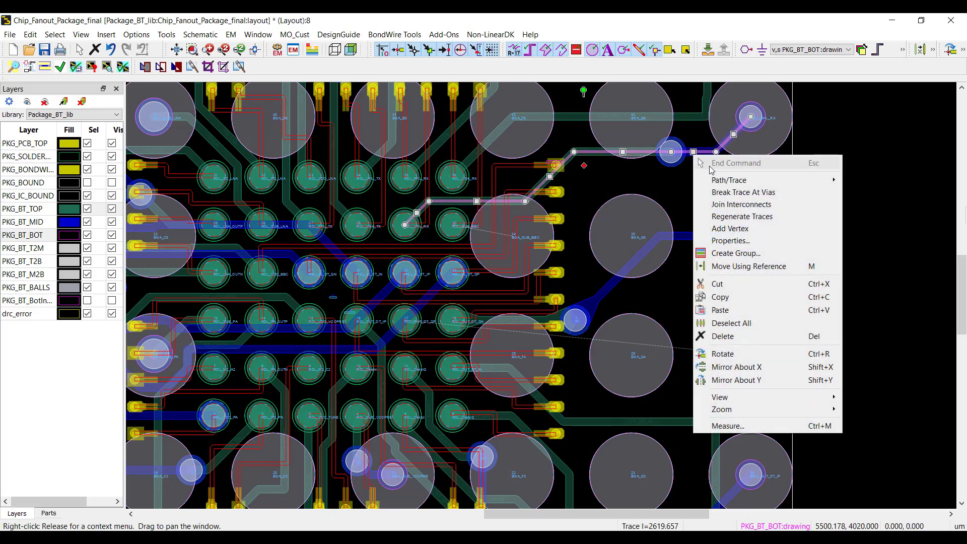
{"action": "mouse_move", "coordinate": [714, 180]}
{"action": "left_click", "coordinate": [876, 218]}
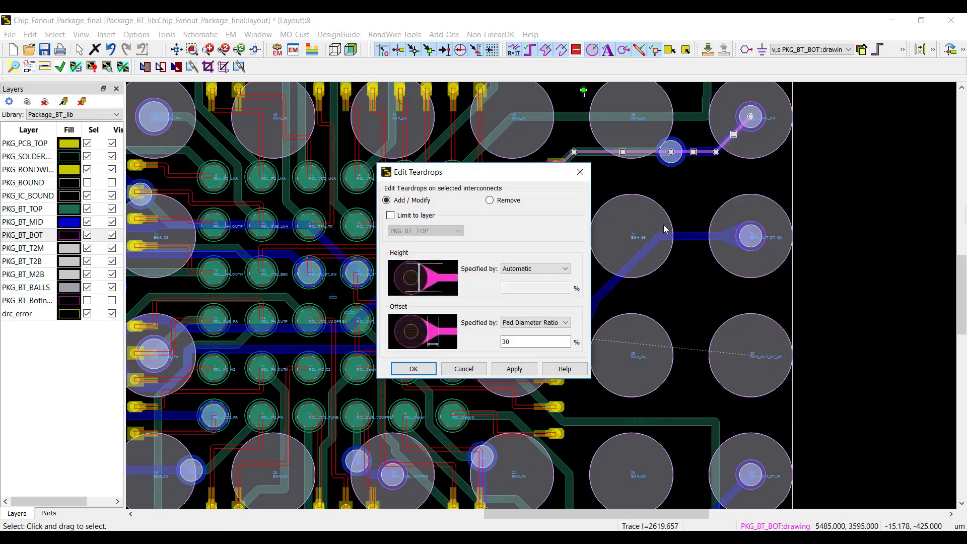
{"action": "left_click", "coordinate": [514, 369]}
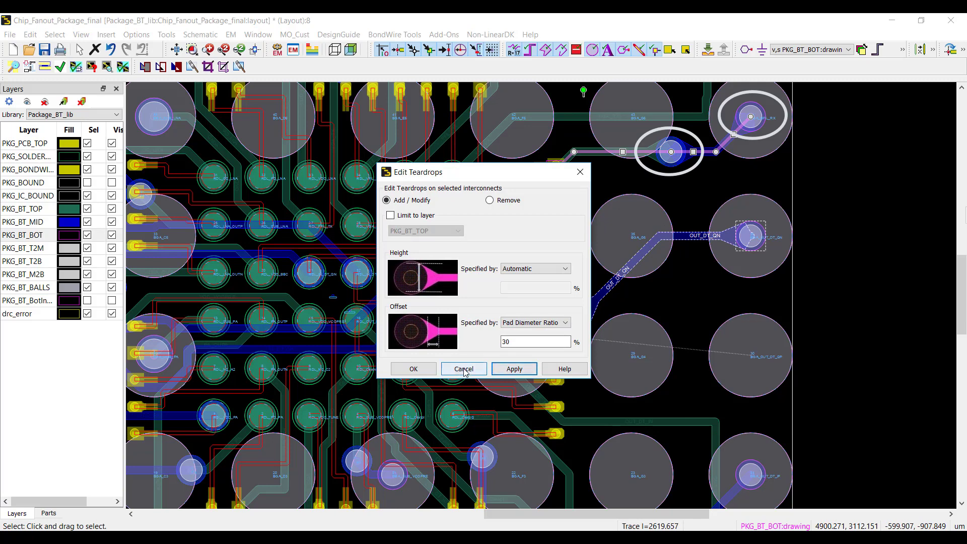
{"action": "left_click", "coordinate": [413, 368]}
{"action": "left_click", "coordinate": [381, 340]}
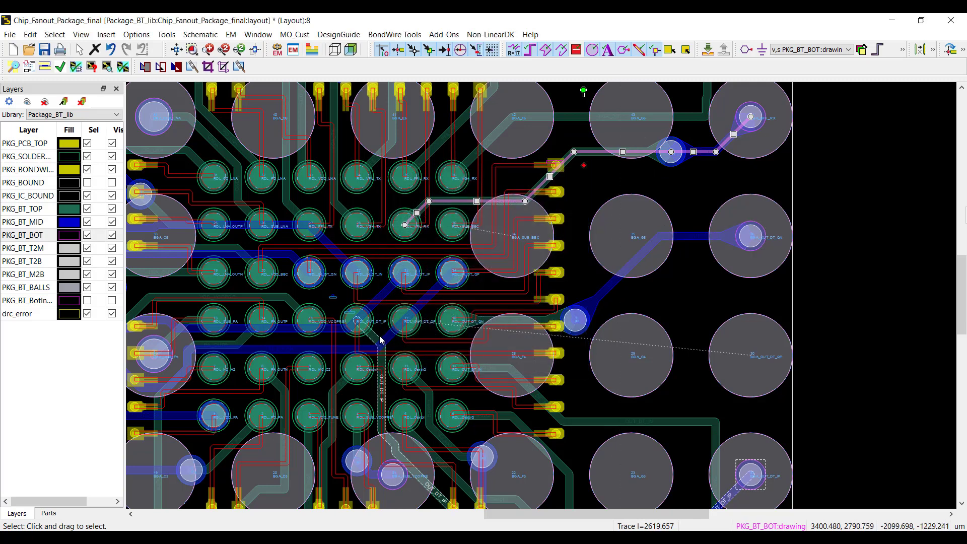
{"action": "key", "text": "t"}
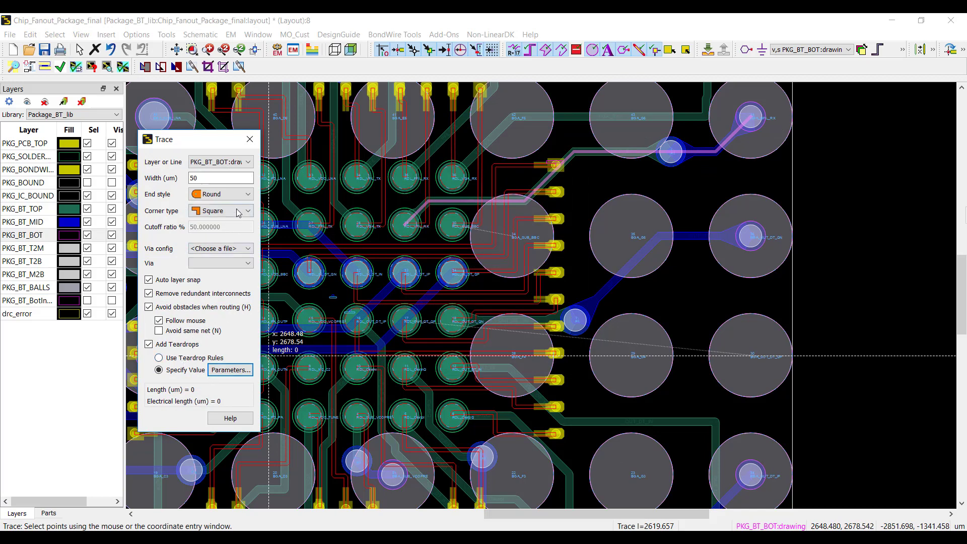
{"action": "left_click", "coordinate": [250, 139]}
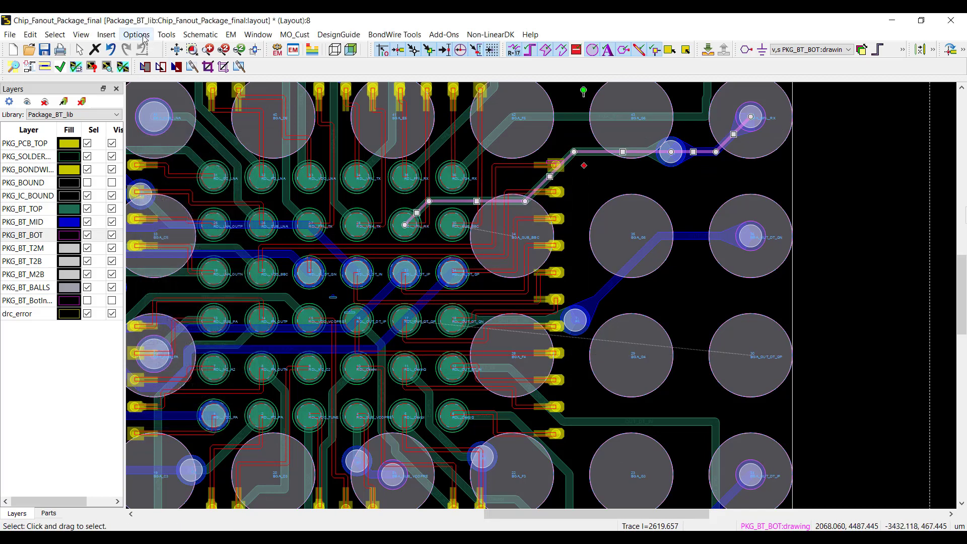
Add teardrop rule teardrop_1 to the design constraints for any layer, with pad diameter ratios of 70% for height and 30% for offset.
{"action": "left_click", "coordinate": [137, 34]}
{"action": "mouse_move", "coordinate": [176, 104]}
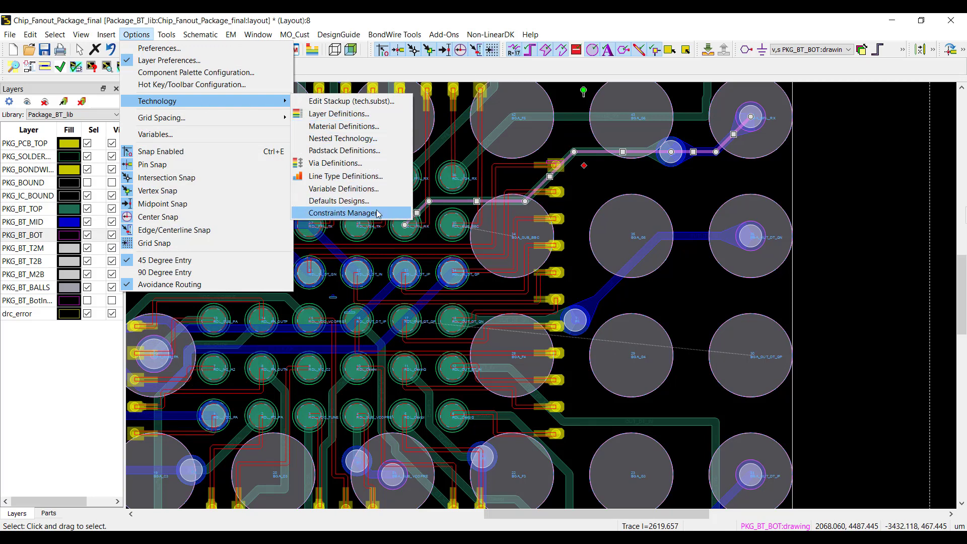
{"action": "left_click", "coordinate": [345, 212]}
{"action": "left_click", "coordinate": [45, 316]}
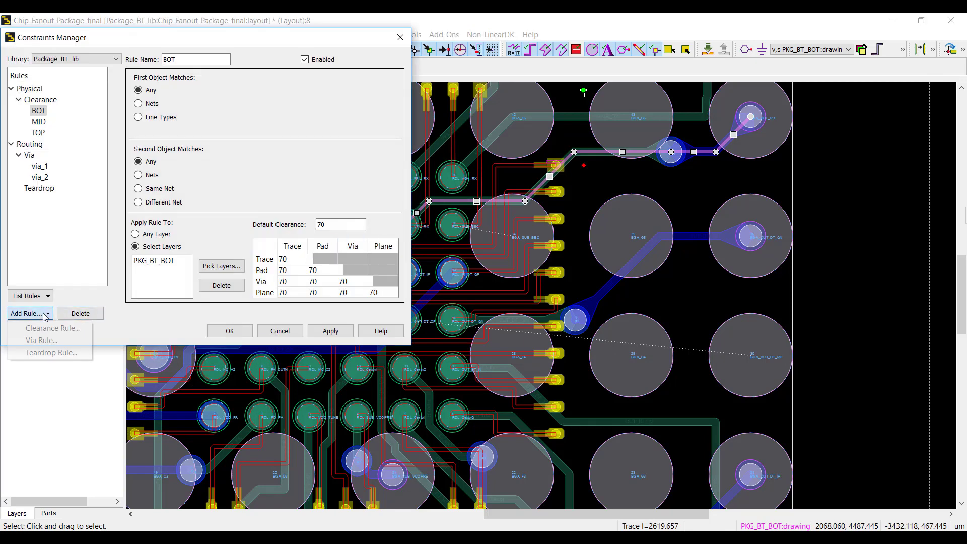
{"action": "left_click", "coordinate": [53, 353]}
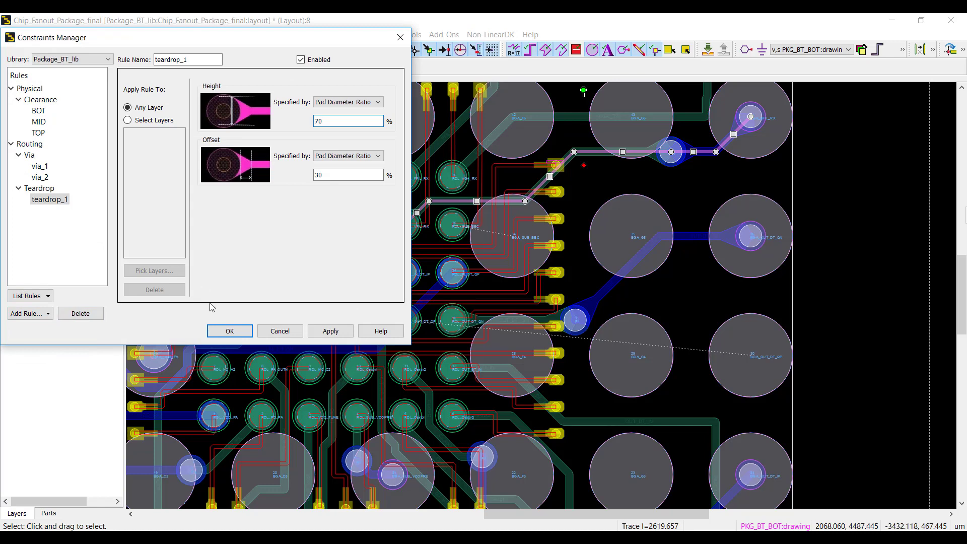
{"action": "left_click", "coordinate": [330, 331]}
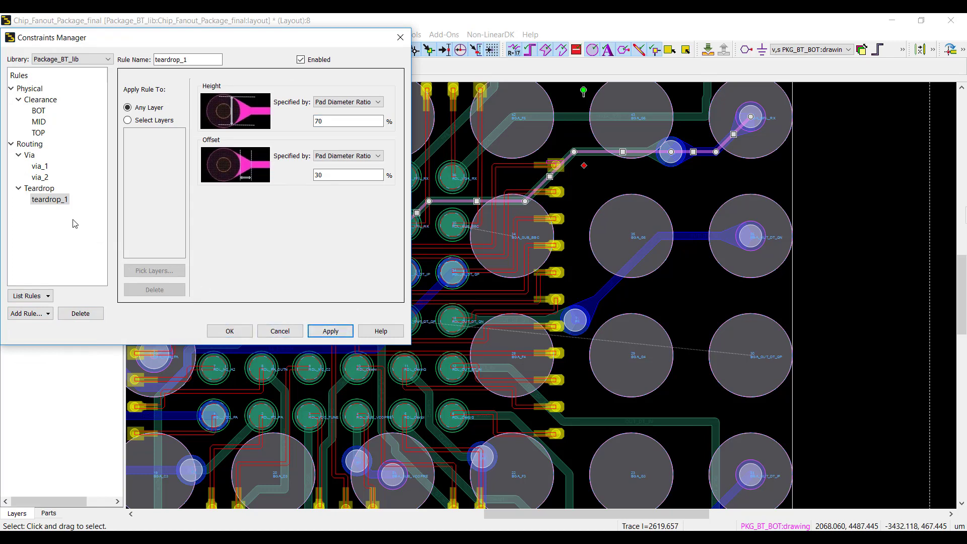
{"action": "left_click", "coordinate": [40, 316]}
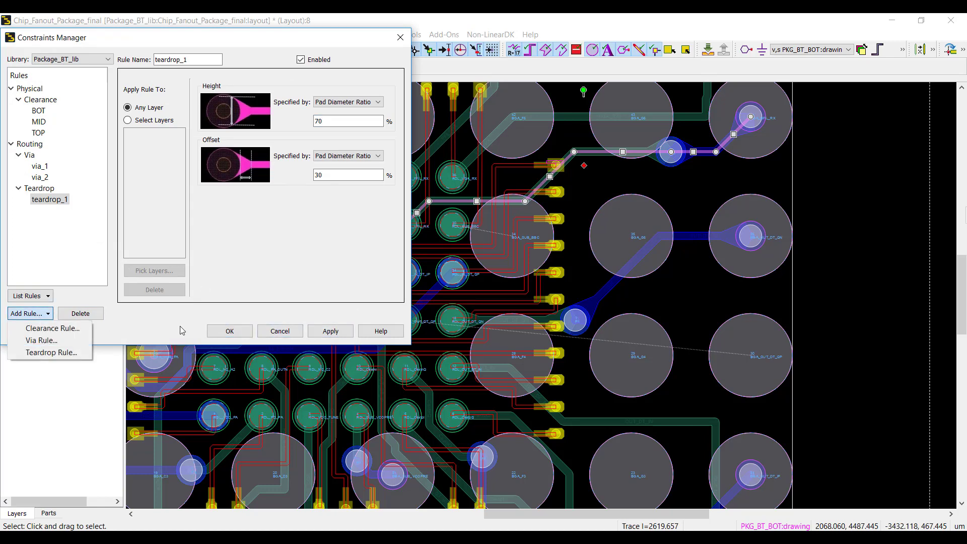
{"action": "left_click", "coordinate": [230, 331]}
Create a rectangular ground plane on PKG_BT_TOP that covers the whole package outline, using the clearance rules.
{"action": "key", "text": "f"}
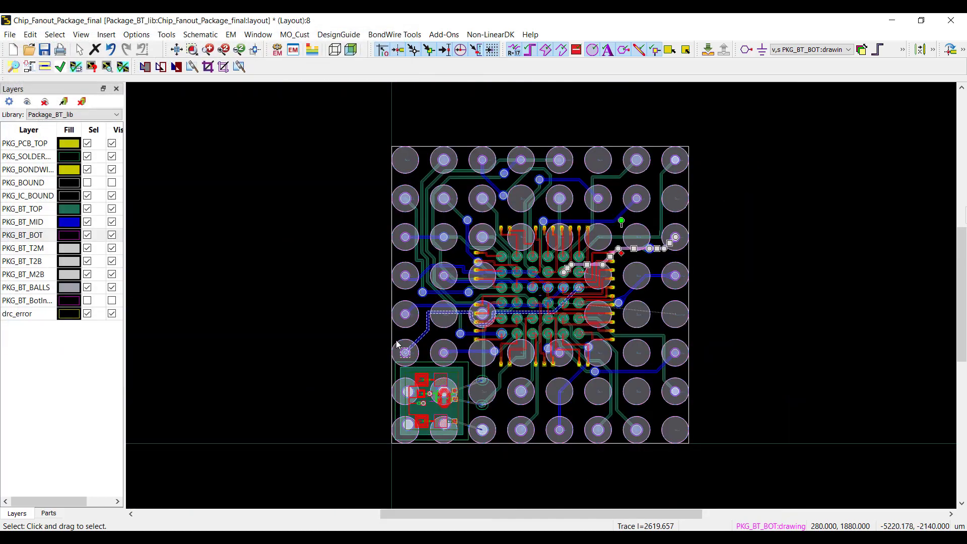
{"action": "left_click", "coordinate": [107, 35]}
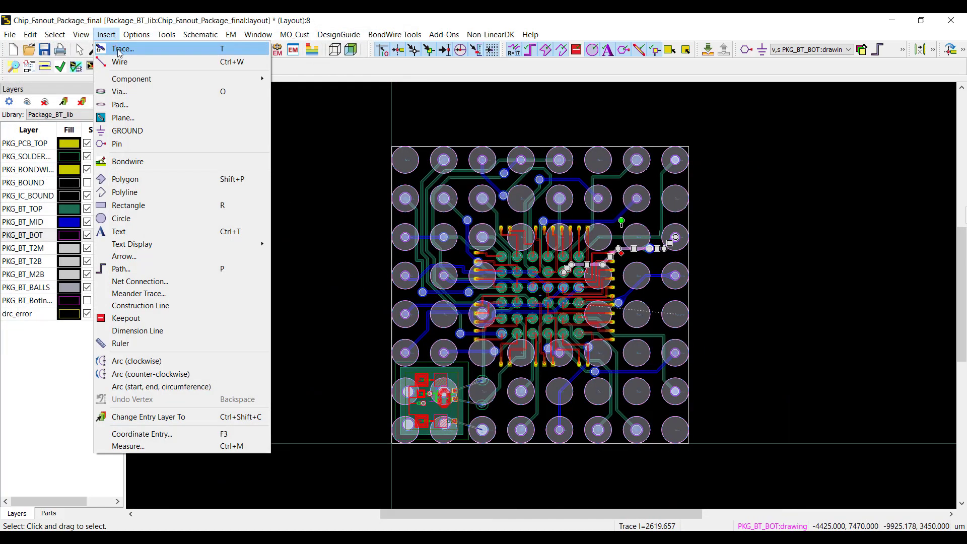
{"action": "left_click", "coordinate": [150, 116]}
{"action": "left_click", "coordinate": [140, 90]}
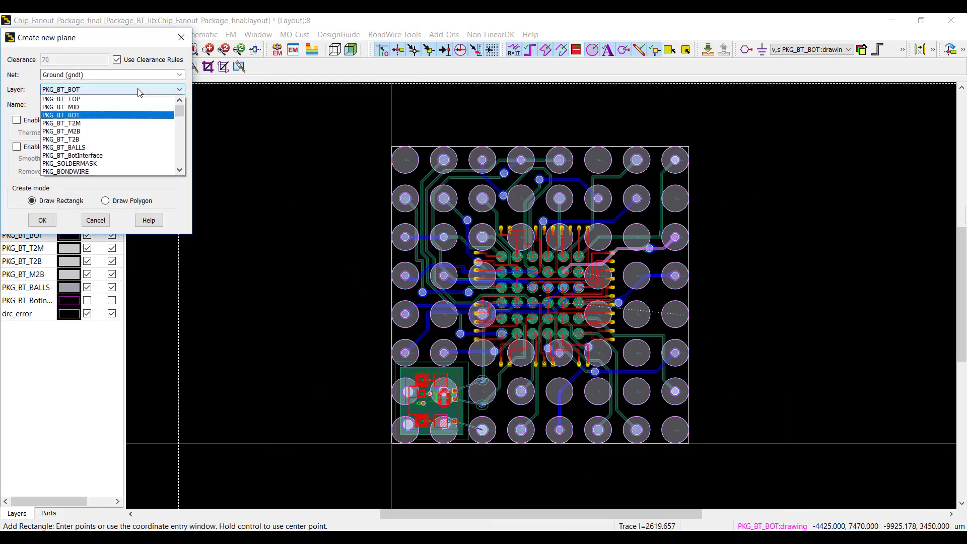
{"action": "left_click", "coordinate": [138, 98]}
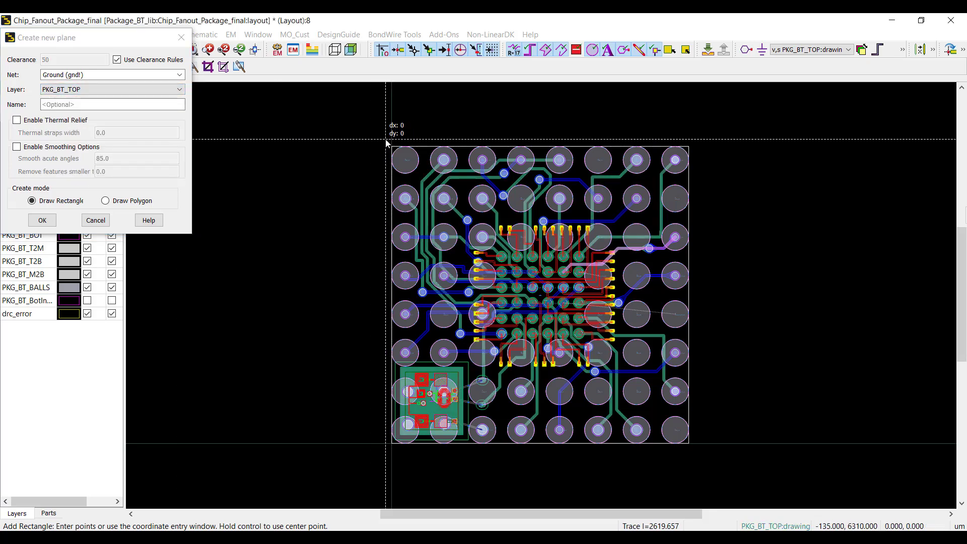
{"action": "left_click", "coordinate": [696, 449]}
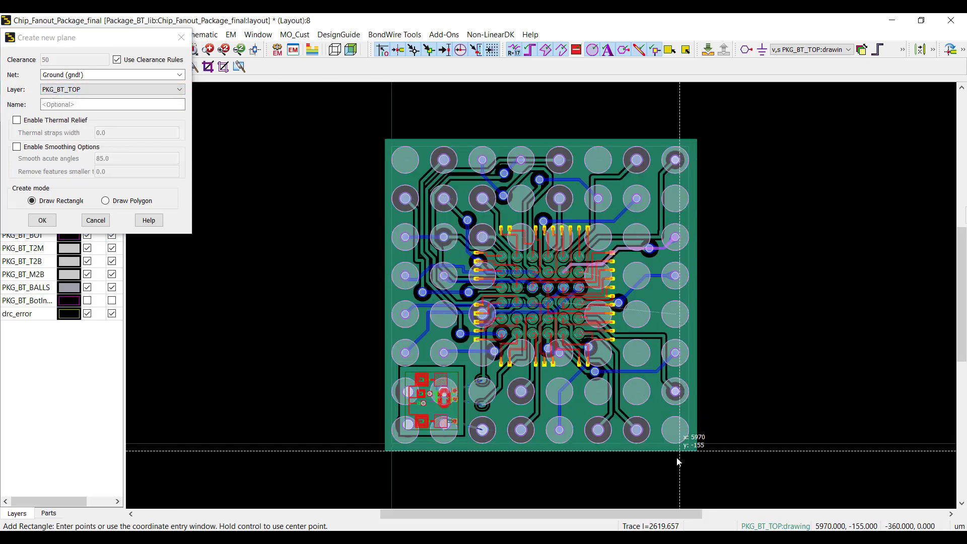
{"action": "key", "text": "Escape"}
Draw a circular keepout of about 280 µm radius on PKG_BT_TOP, just right of the chip, and update the ground plane around it.
{"action": "scroll", "coordinate": [598, 286], "scroll_direction": "up", "scroll_amount": 1}
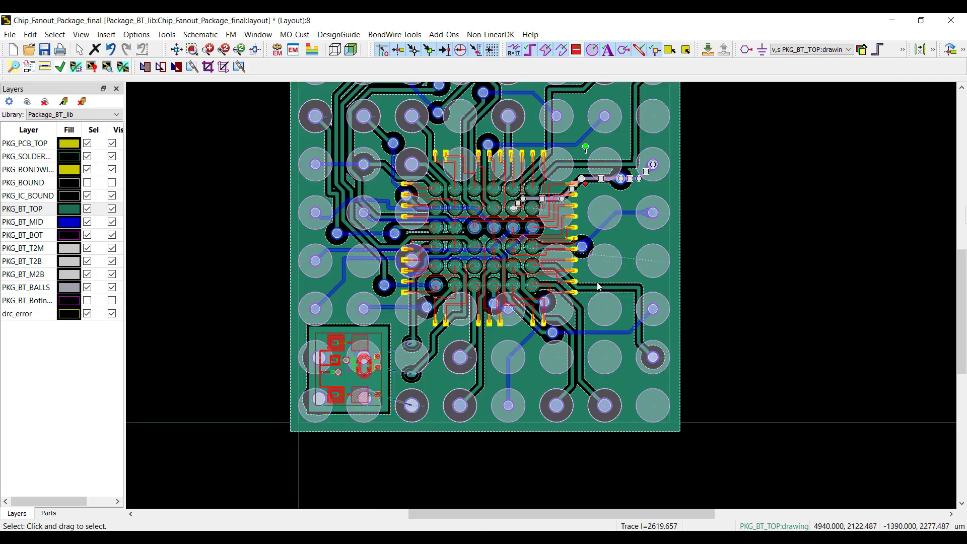
{"action": "scroll", "coordinate": [598, 286], "scroll_direction": "up", "scroll_amount": 1}
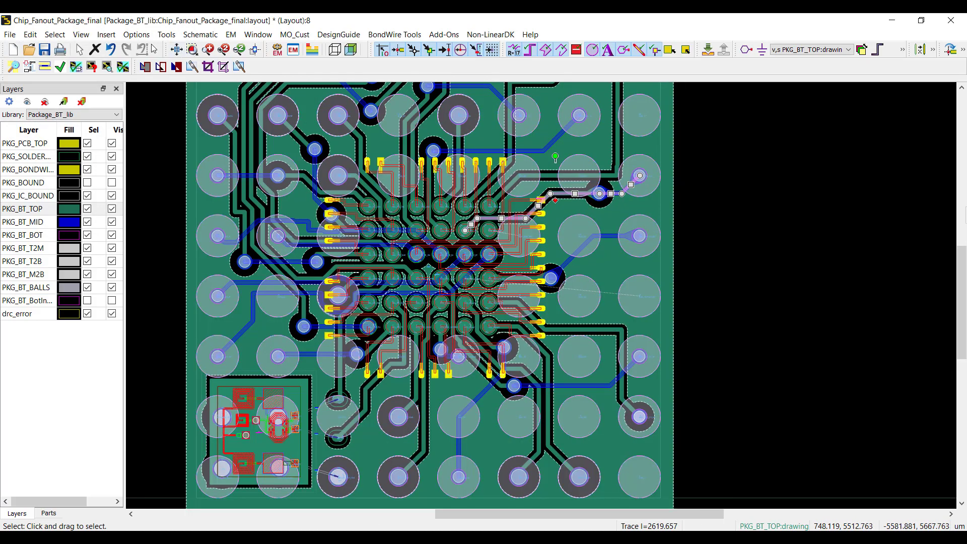
{"action": "left_click", "coordinate": [106, 34]}
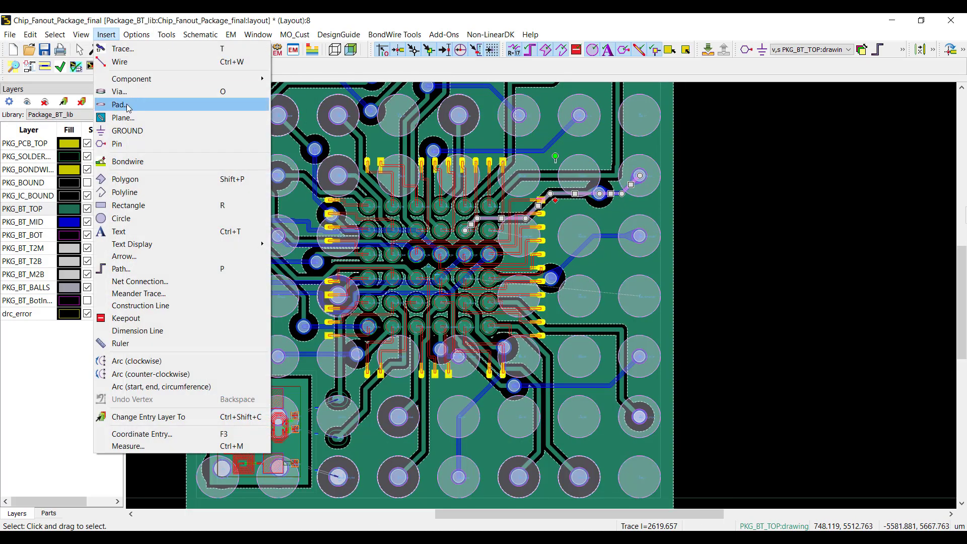
{"action": "left_click", "coordinate": [178, 318]}
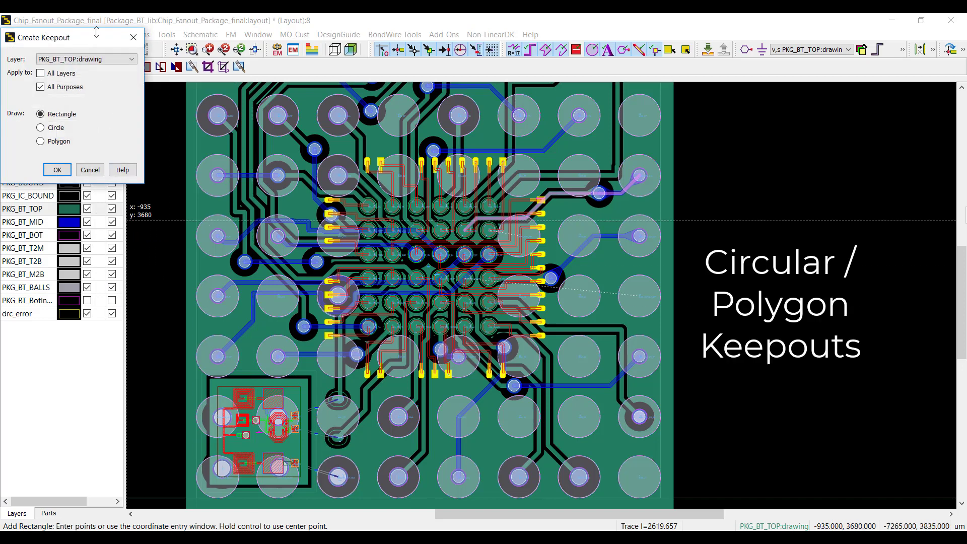
{"action": "left_click_drag", "start_coordinate": [96, 42], "coordinate": [193, 140]}
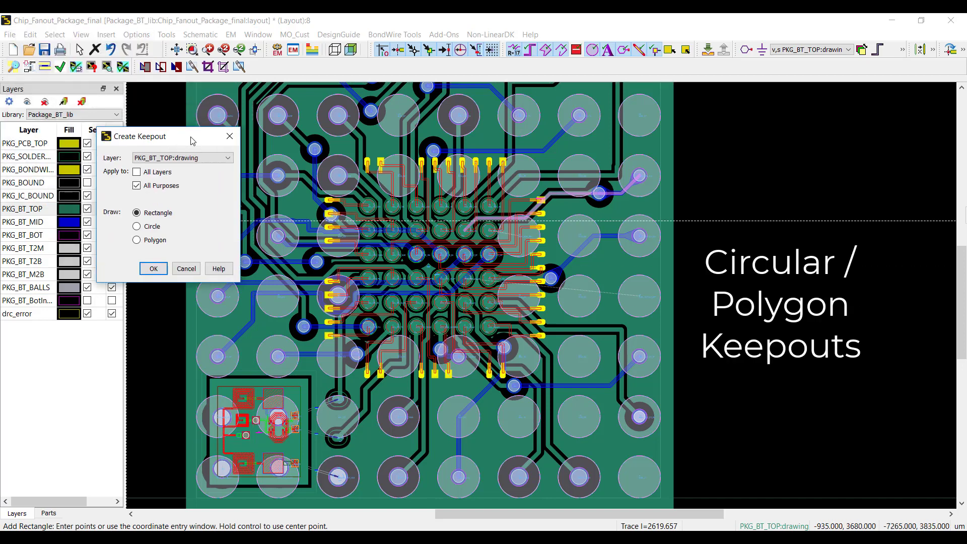
{"action": "left_click", "coordinate": [157, 232]}
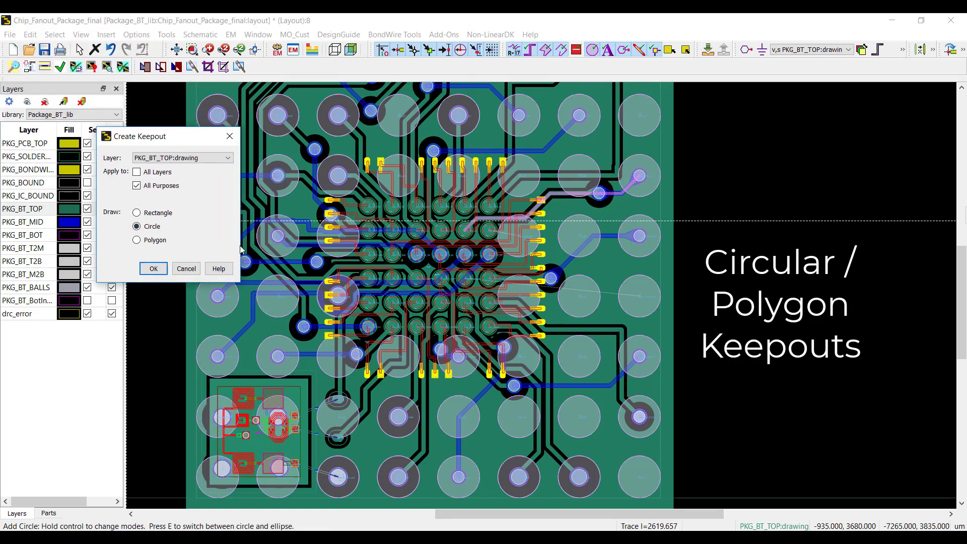
{"action": "left_click", "coordinate": [604, 268]}
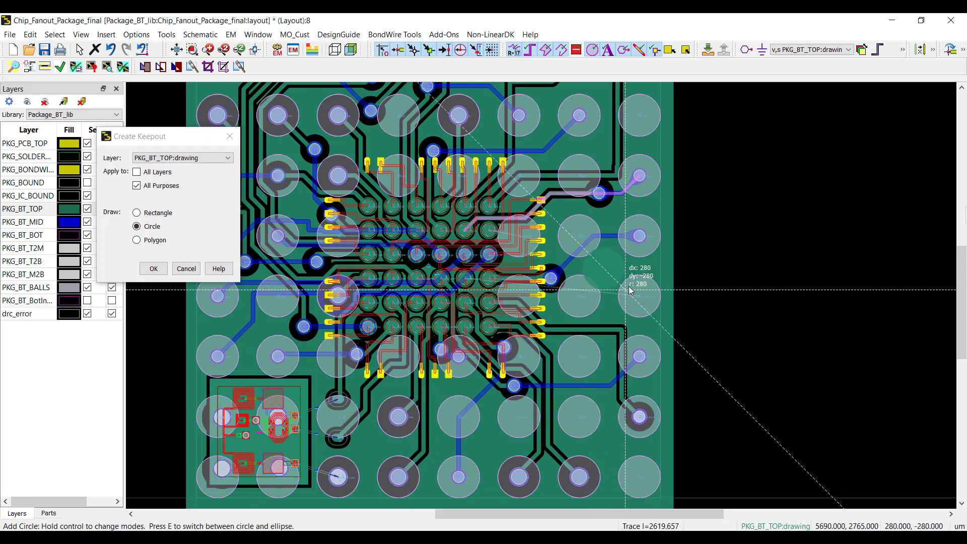
{"action": "key", "text": "Escape"}
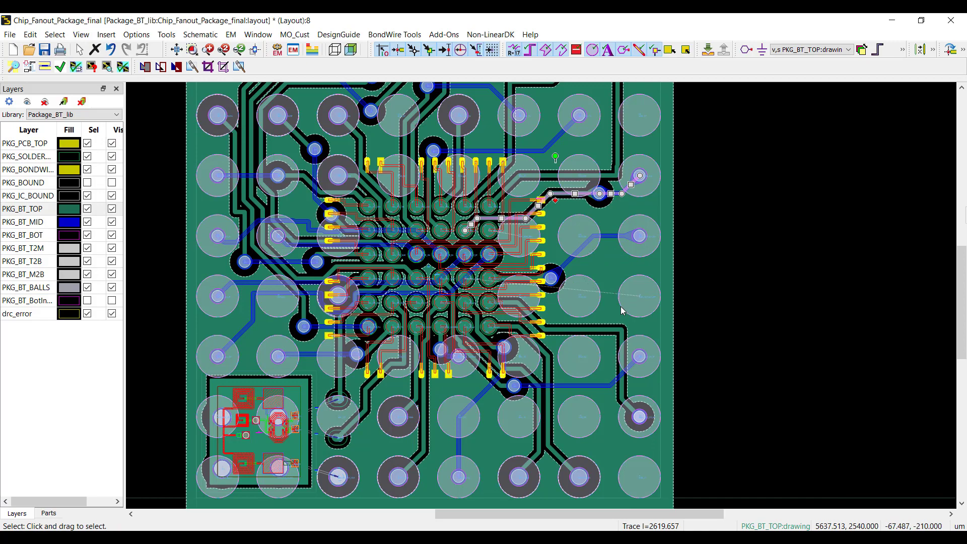
{"action": "right_click", "coordinate": [604, 313]}
{"action": "left_click", "coordinate": [611, 339]}
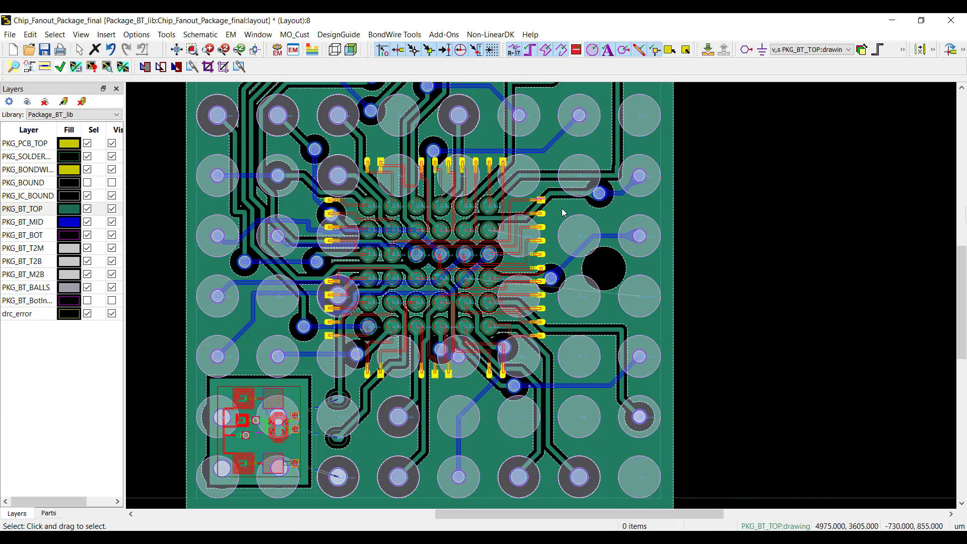
Check in the layout preferences that the Keepouts selection filter is enabled, and accept the settings.
{"action": "left_click", "coordinate": [141, 38]}
{"action": "left_click", "coordinate": [146, 47]}
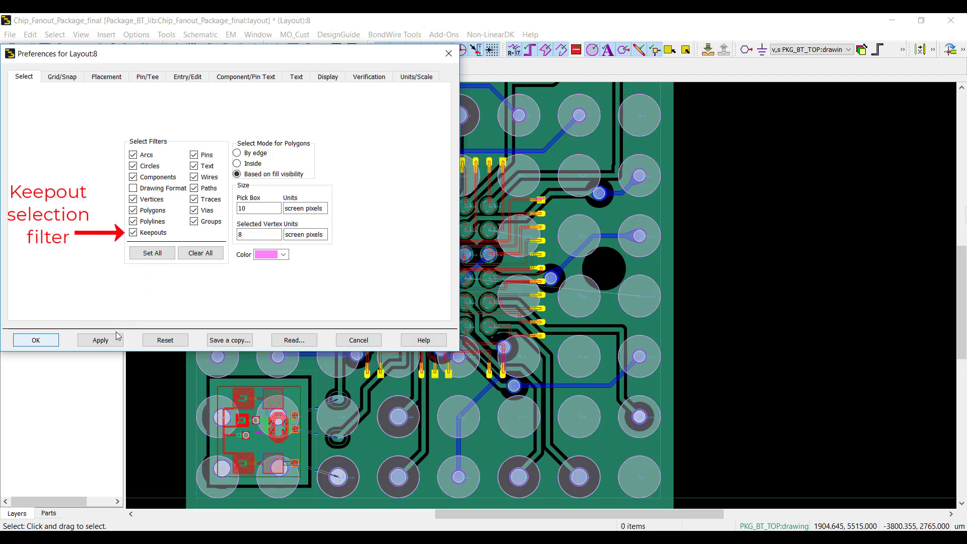
{"action": "left_click", "coordinate": [47, 345]}
Shrink the circular keepout beside the chip to less than half its radius and update the ground plane around it.
{"action": "left_click", "coordinate": [580, 269]}
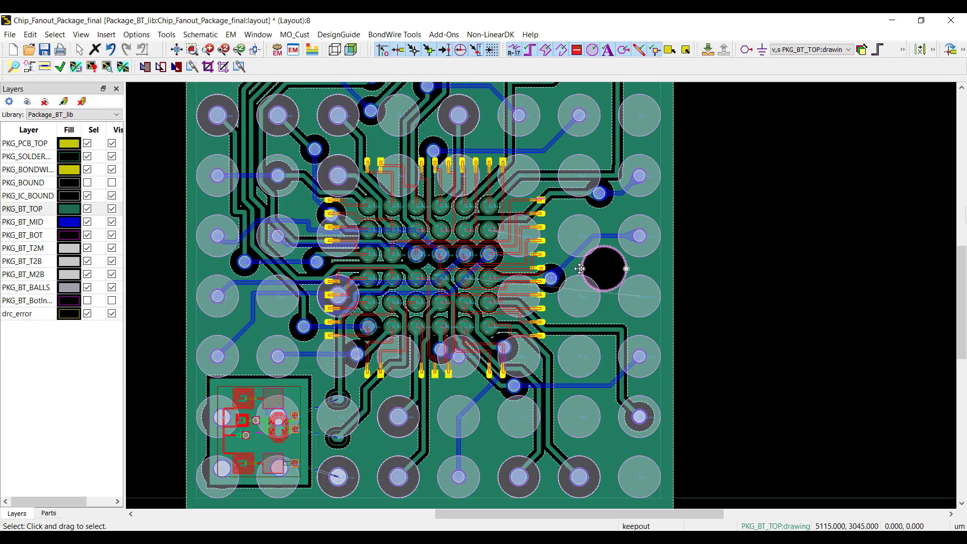
{"action": "left_click_drag", "start_coordinate": [581, 269], "coordinate": [594, 269]}
{"action": "right_click", "coordinate": [568, 269]}
{"action": "left_click", "coordinate": [583, 295]}
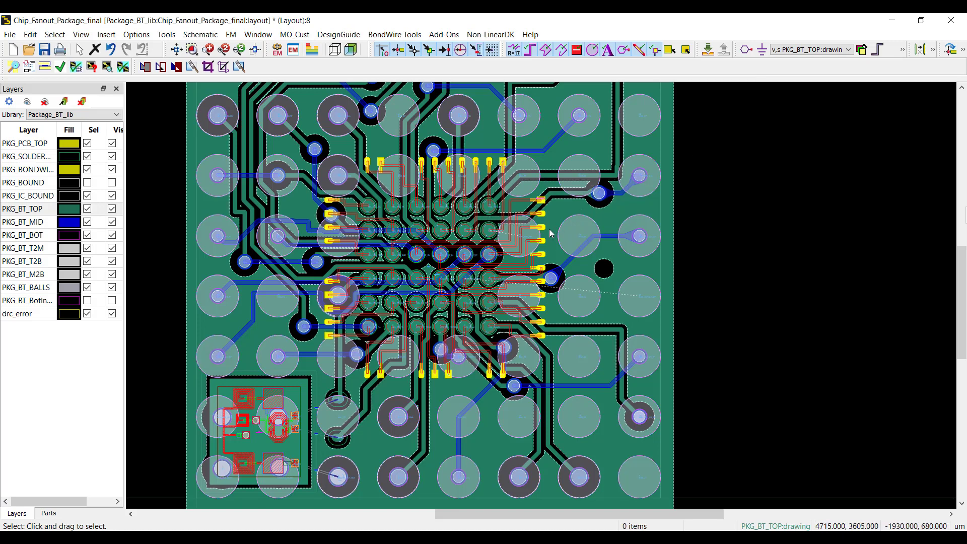
Cycle the selection through the overlapping objects at the chip's right edge, including component X2 and the ground plane.
{"action": "left_click", "coordinate": [538, 245]}
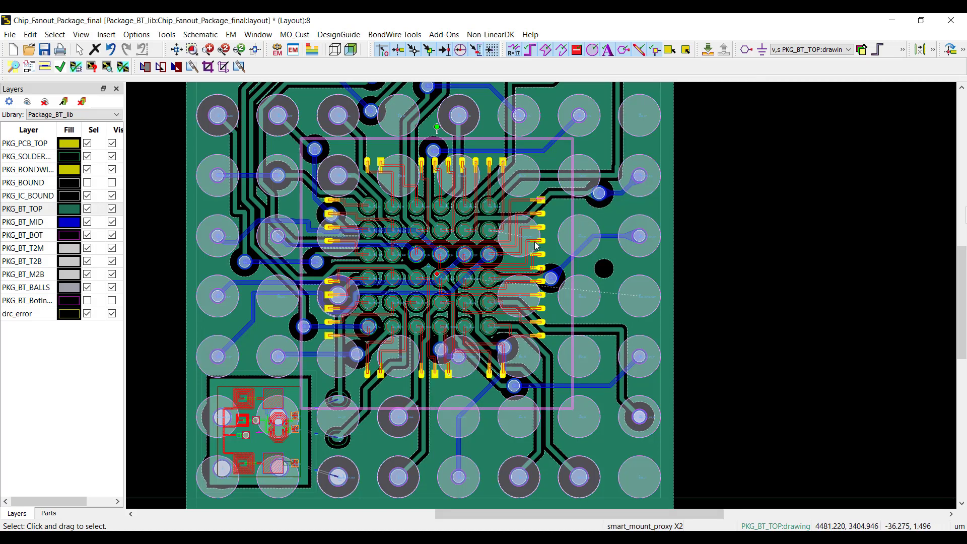
{"action": "left_click", "coordinate": [537, 245]}
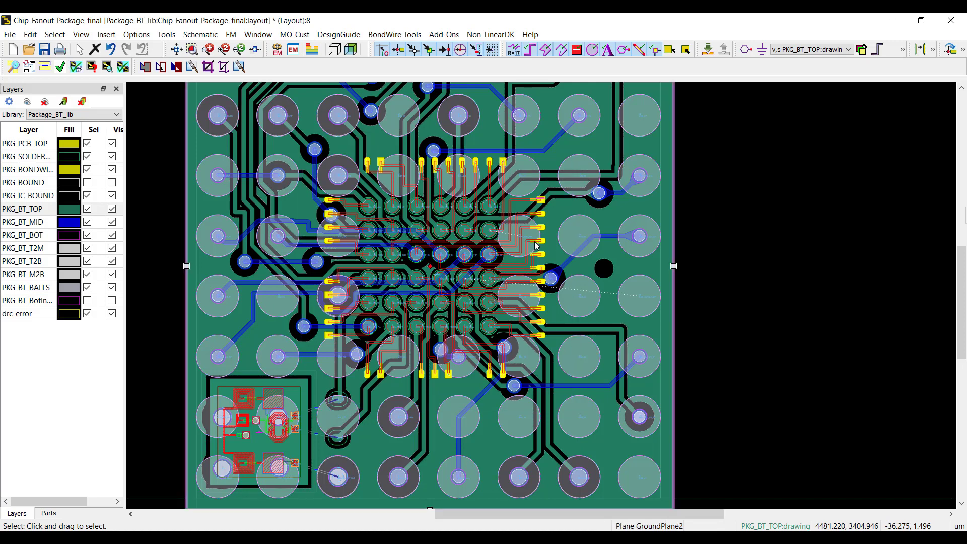
{"action": "left_click", "coordinate": [537, 245]}
{"action": "left_click", "coordinate": [536, 245]}
{"action": "left_click", "coordinate": [536, 245]}
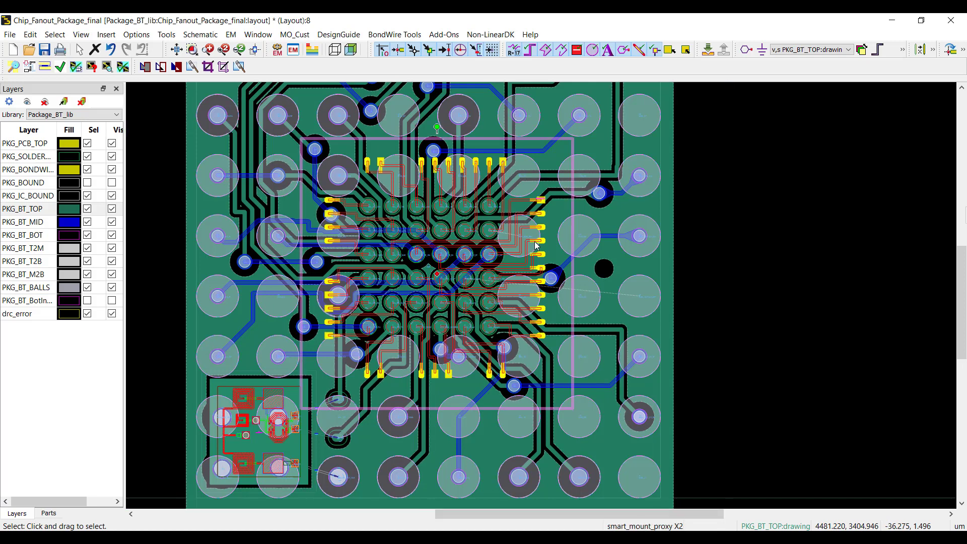
Cycle the selection through the overlapping objects on the filter component at the package's lower-left corner, and clear the selection.
{"action": "left_click", "coordinate": [283, 422]}
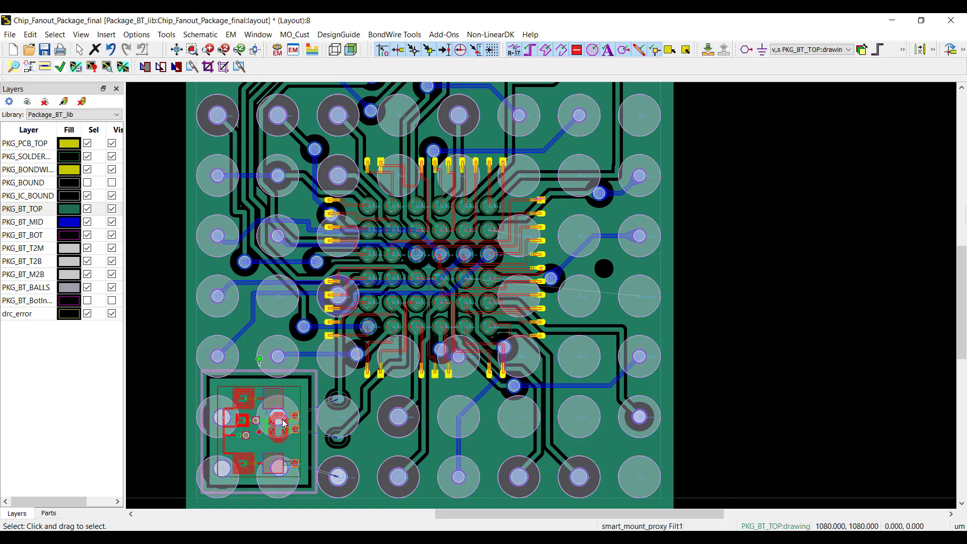
{"action": "left_click", "coordinate": [283, 422]}
{"action": "left_click", "coordinate": [283, 422]}
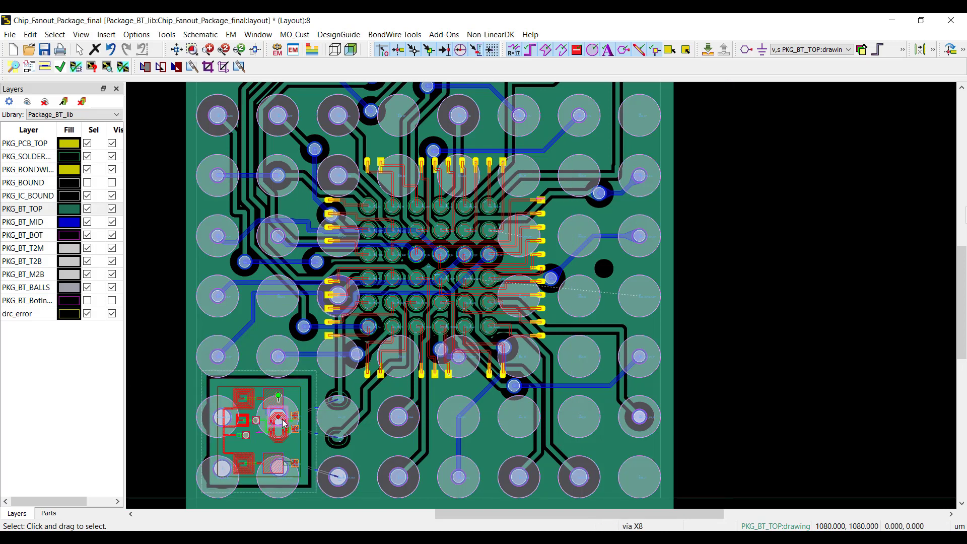
{"action": "left_click", "coordinate": [283, 422]}
{"action": "left_click", "coordinate": [691, 200]}
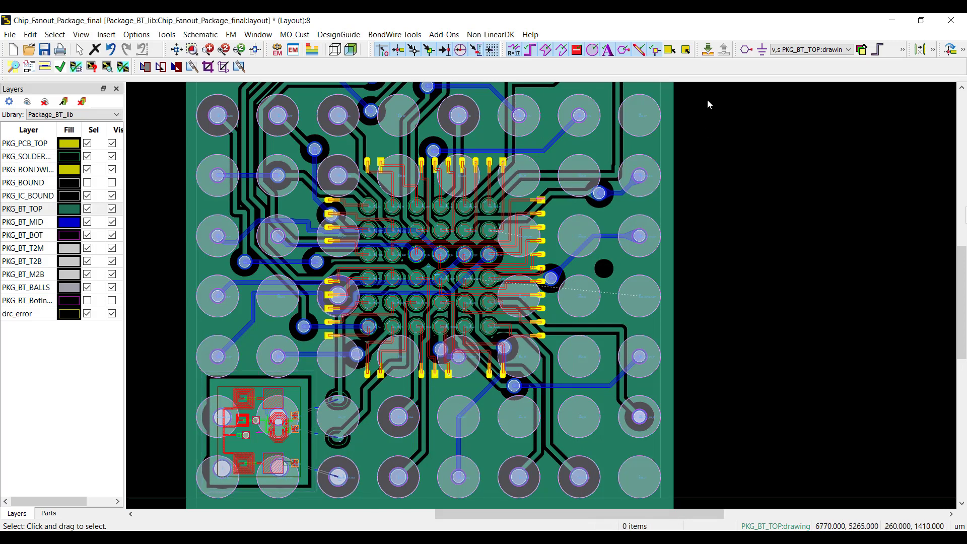
Show the Navigator window, search it for RDL, and select the Chip_plus_RDL component X2.
{"action": "right_click", "coordinate": [708, 64]}
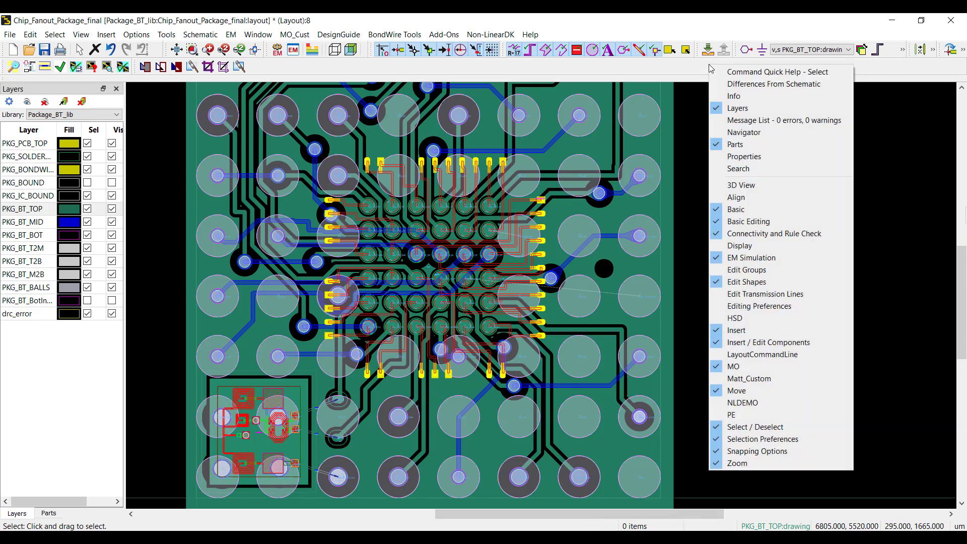
{"action": "left_click", "coordinate": [753, 133]}
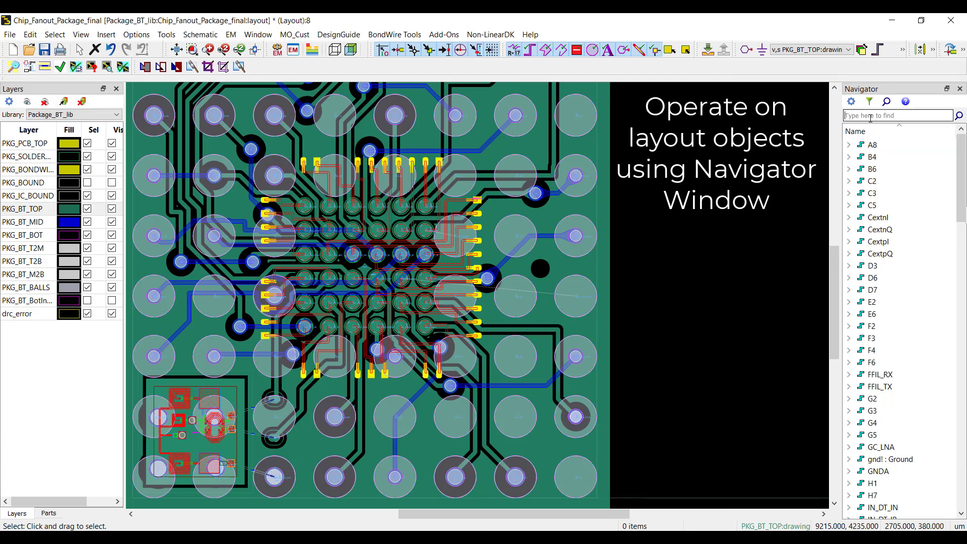
{"action": "type", "text": "RDL"}
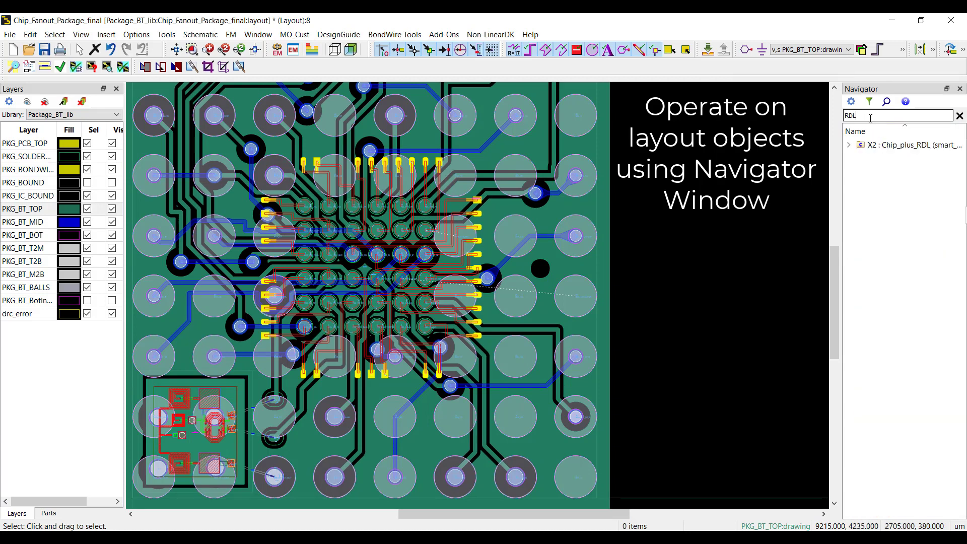
{"action": "left_click", "coordinate": [874, 146]}
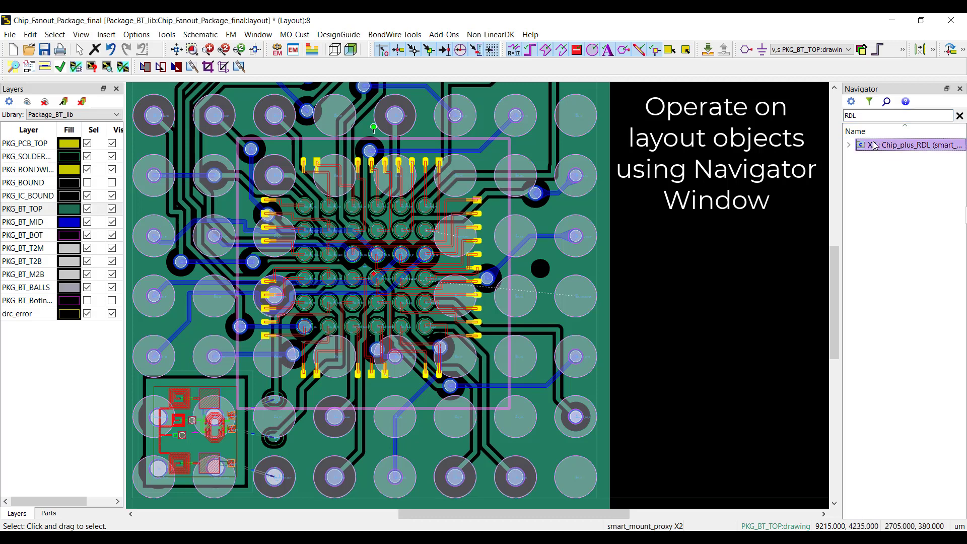
Review the component commands available for the selected Chip_plus_RDL component from the Navigator.
{"action": "right_click", "coordinate": [873, 145]}
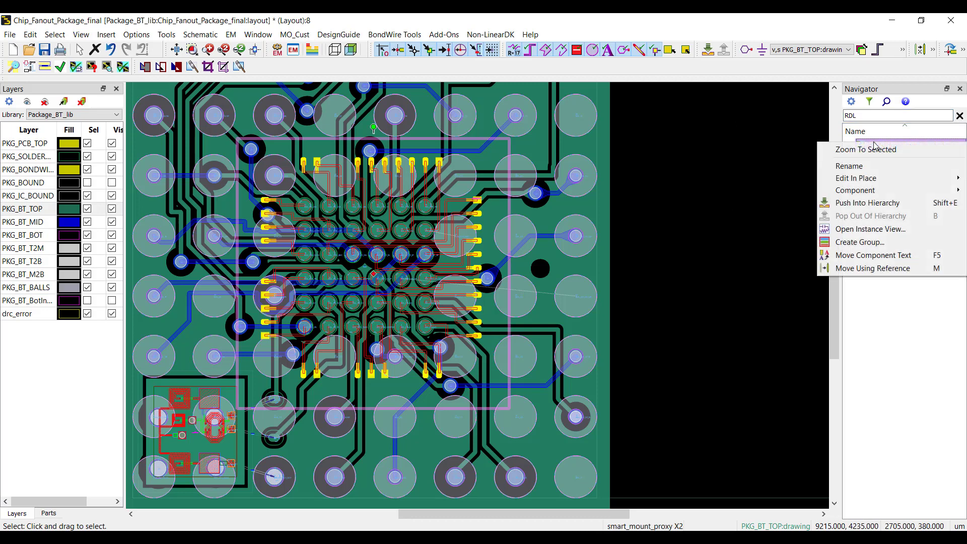
{"action": "mouse_move", "coordinate": [874, 194]}
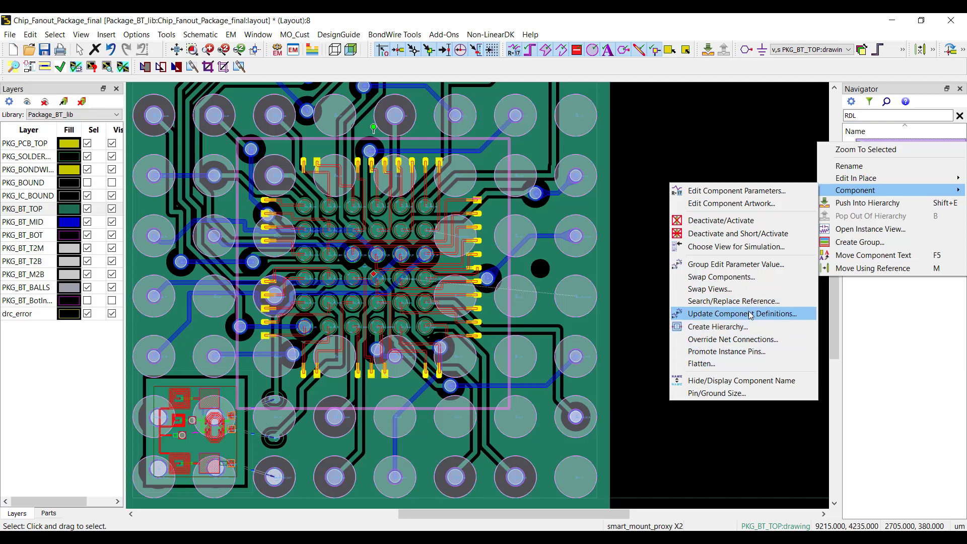
{"action": "left_click", "coordinate": [766, 161]}
Examine the whole package in a tilted 3D view and return to the 2D layout.
{"action": "key", "text": "f"}
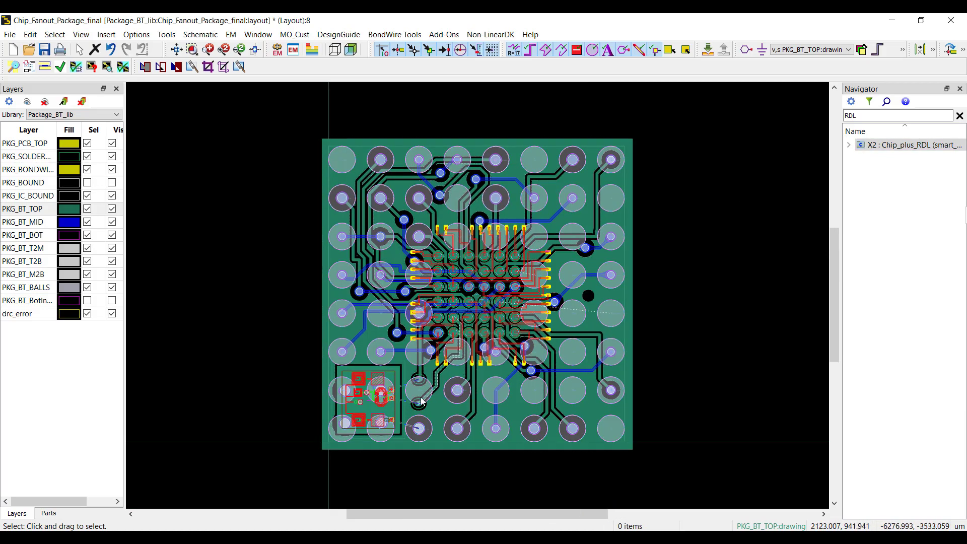
{"action": "left_click_drag", "start_coordinate": [388, 401], "coordinate": [394, 419]}
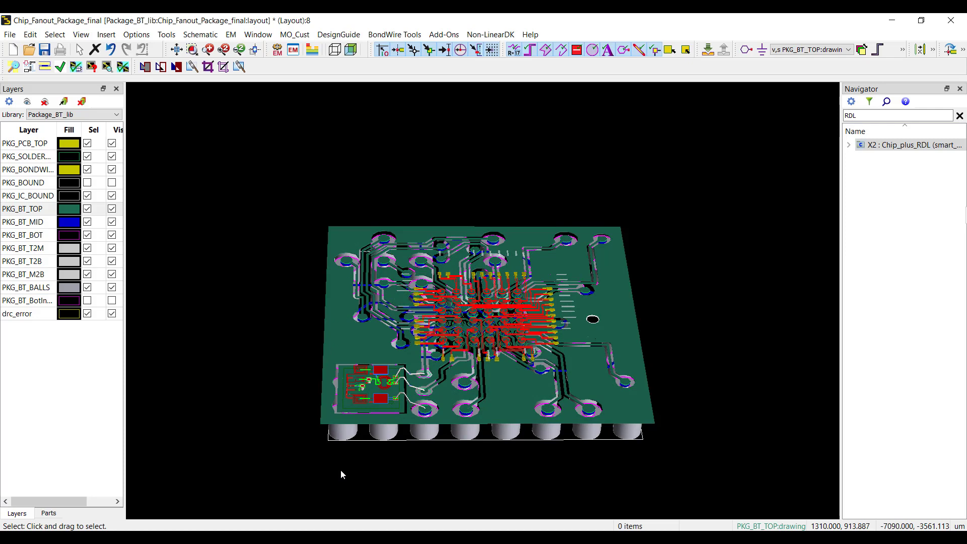
{"action": "key", "text": "f"}
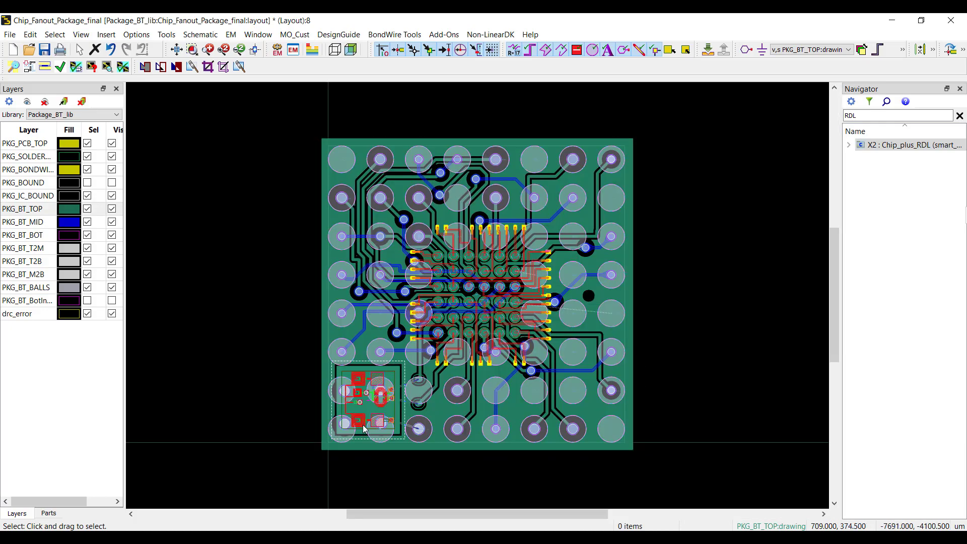
Push into the filter component Filt1 and inspect the bottom cover of its substrate, Filter_Substrate.
{"action": "left_click", "coordinate": [366, 427]}
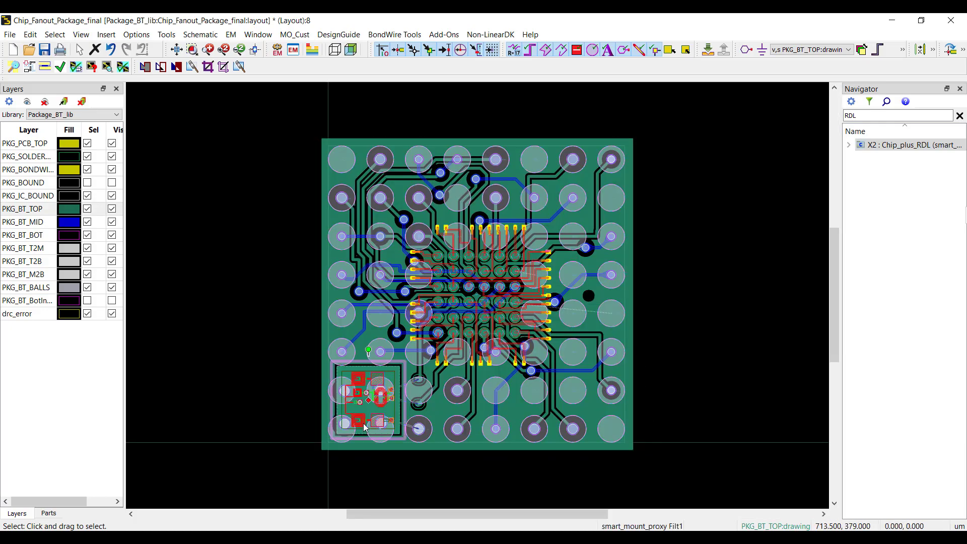
{"action": "left_click", "coordinate": [711, 50]}
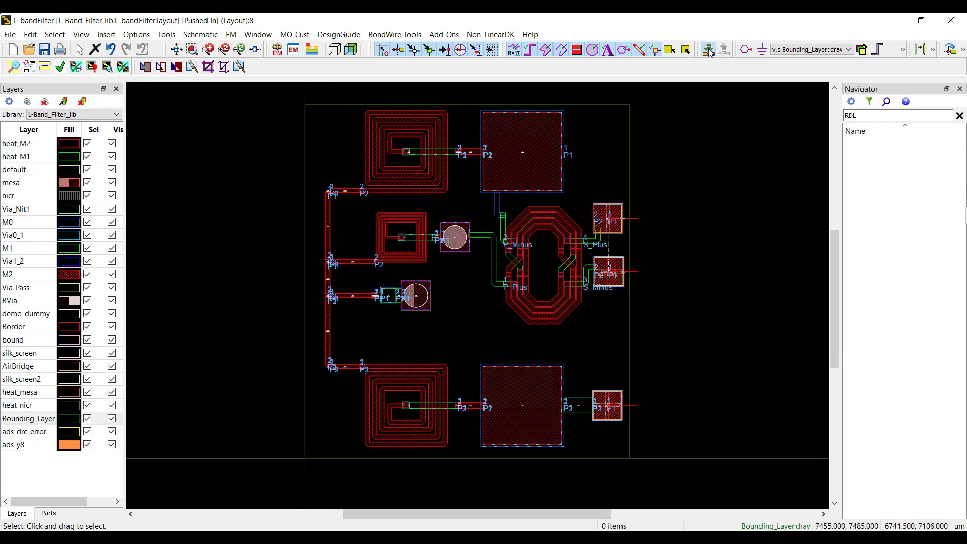
{"action": "left_click", "coordinate": [313, 53]}
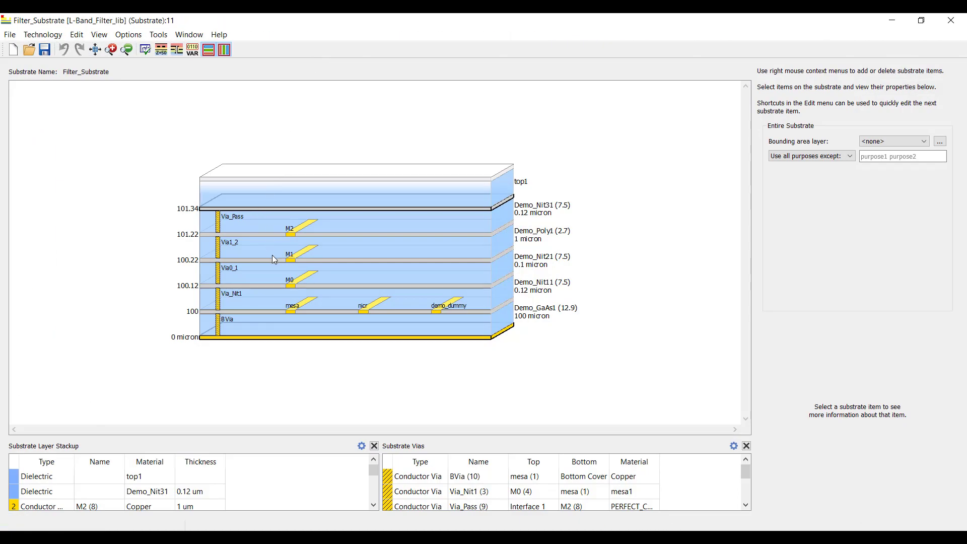
{"action": "left_click", "coordinate": [255, 337]}
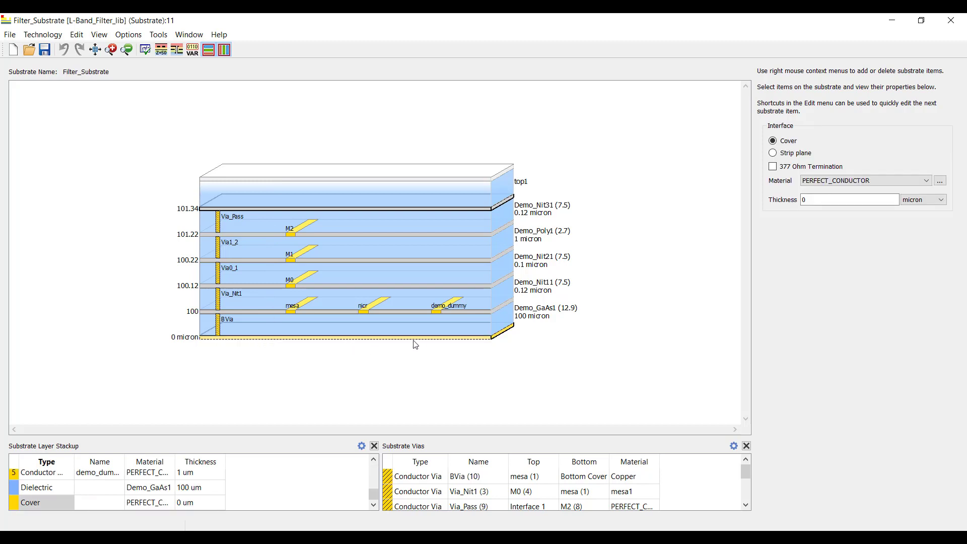
{"action": "mouse_move", "coordinate": [487, 342]}
{"action": "left_click", "coordinate": [950, 20]}
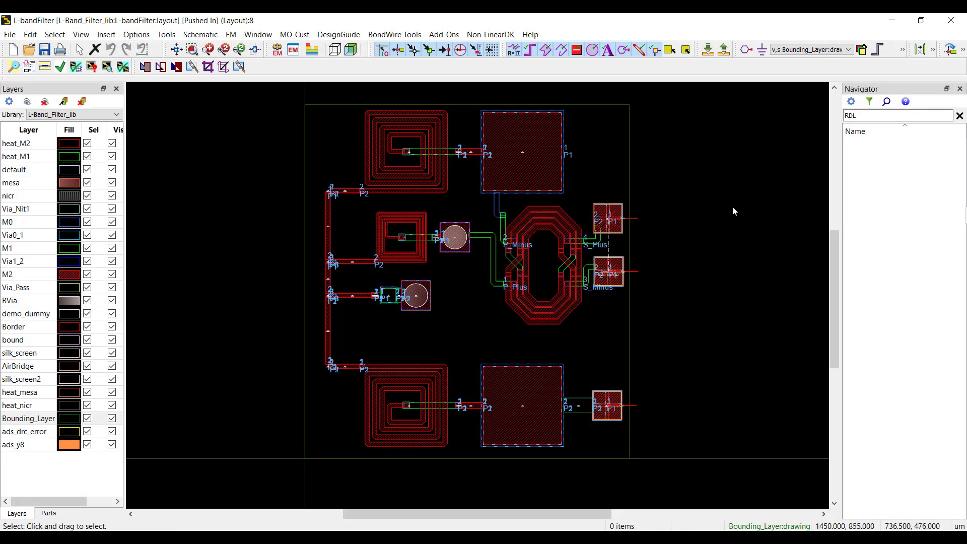
Return to the package level and examine the filter and its bond wires up close in 3D.
{"action": "left_click", "coordinate": [724, 50]}
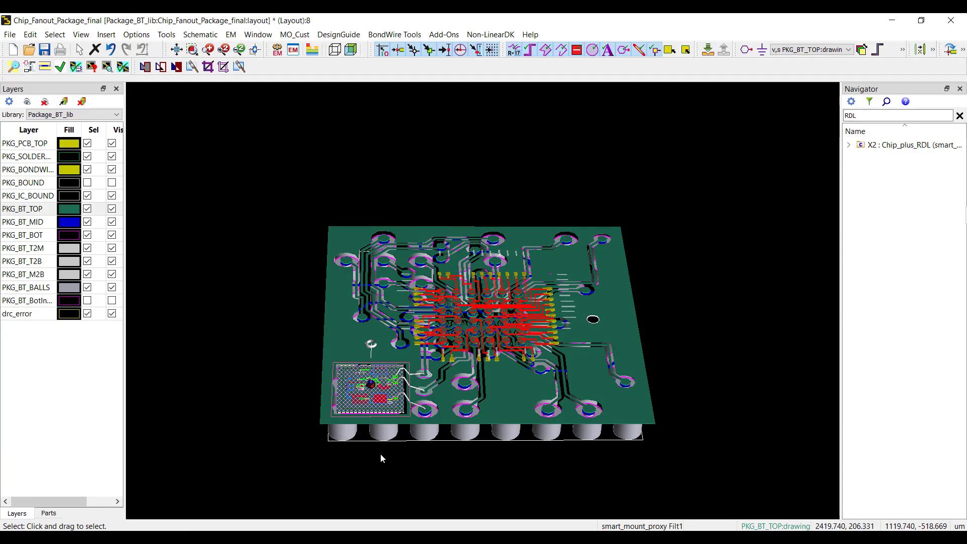
{"action": "scroll", "coordinate": [379, 453], "scroll_direction": "up", "scroll_amount": 4}
{"action": "left_click_drag", "start_coordinate": [380, 453], "coordinate": [447, 331]}
{"action": "left_click", "coordinate": [457, 347]}
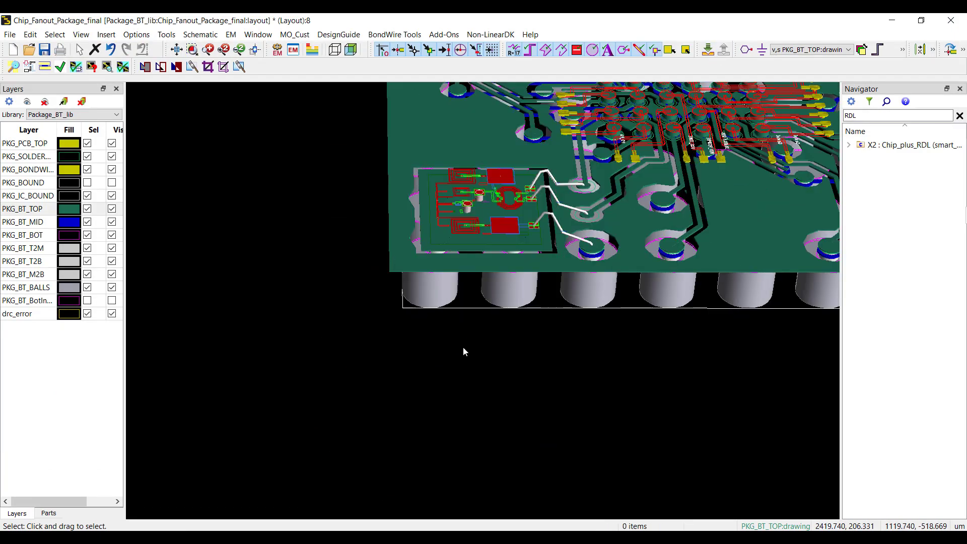
Switch to the board_top layout and push into the packaged component X1.
{"action": "left_click", "coordinate": [892, 23]}
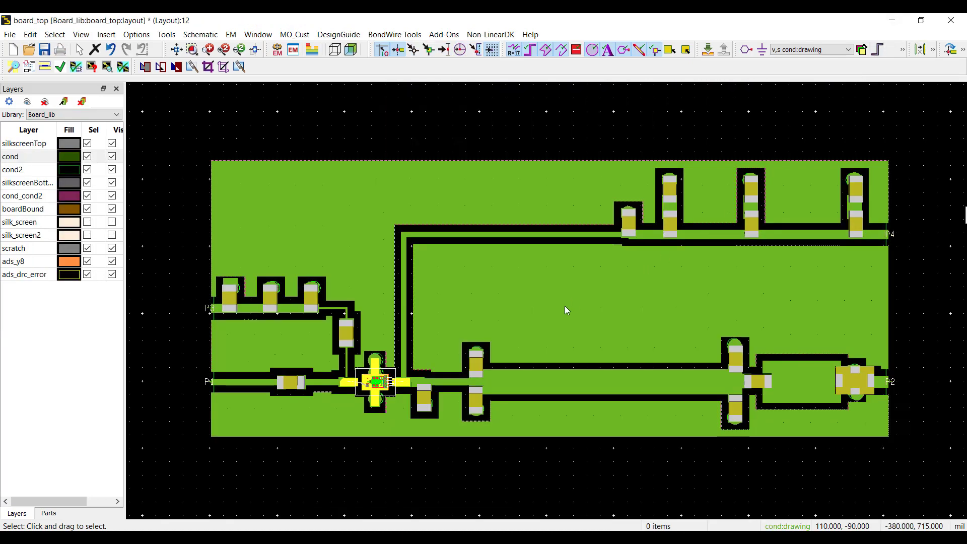
{"action": "left_click", "coordinate": [385, 386]}
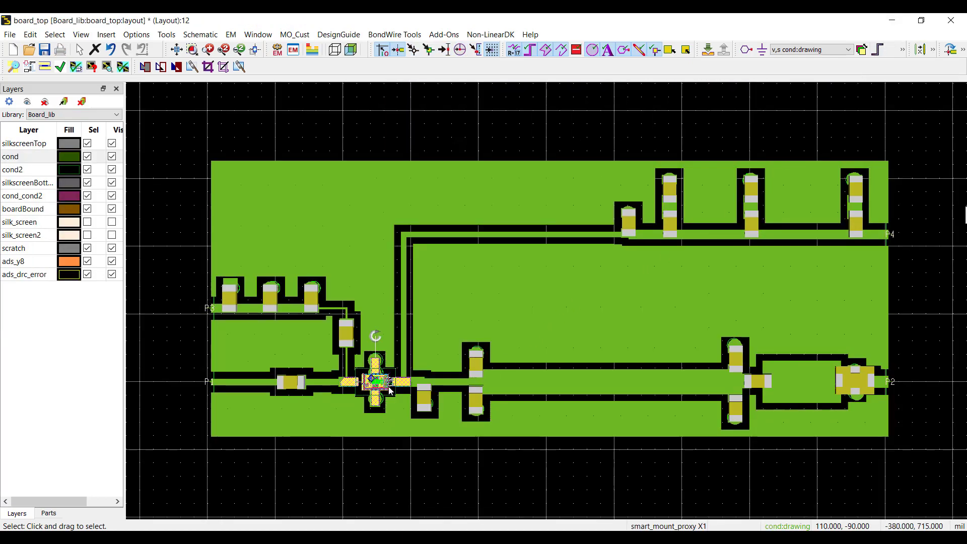
{"action": "left_click", "coordinate": [708, 49]}
Examine the package_top leads and bond wires in 3D and inspect the pkg_bot conductor layer in the package substrate.
{"action": "left_click_drag", "start_coordinate": [620, 436], "coordinate": [539, 410]}
{"action": "left_click_drag", "start_coordinate": [567, 371], "coordinate": [561, 378]}
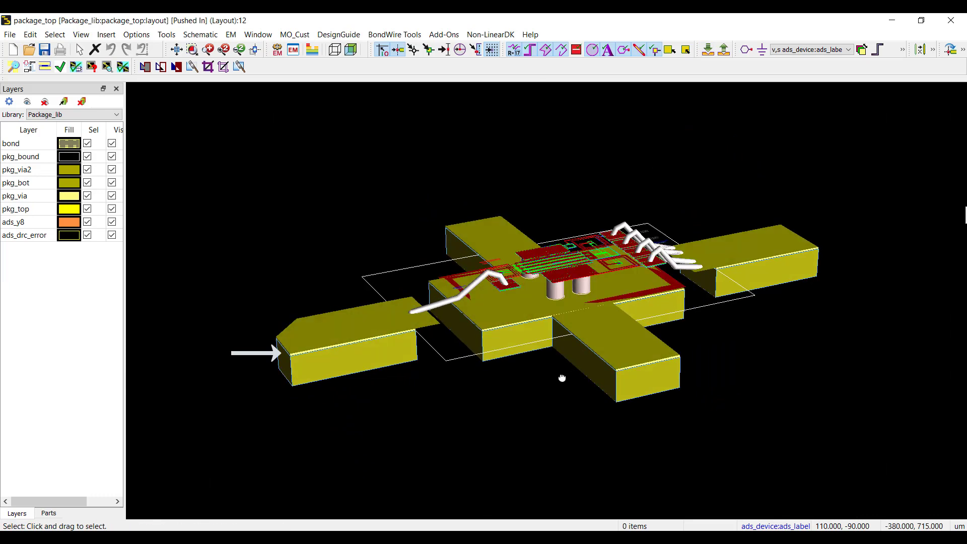
{"action": "left_click", "coordinate": [314, 52]}
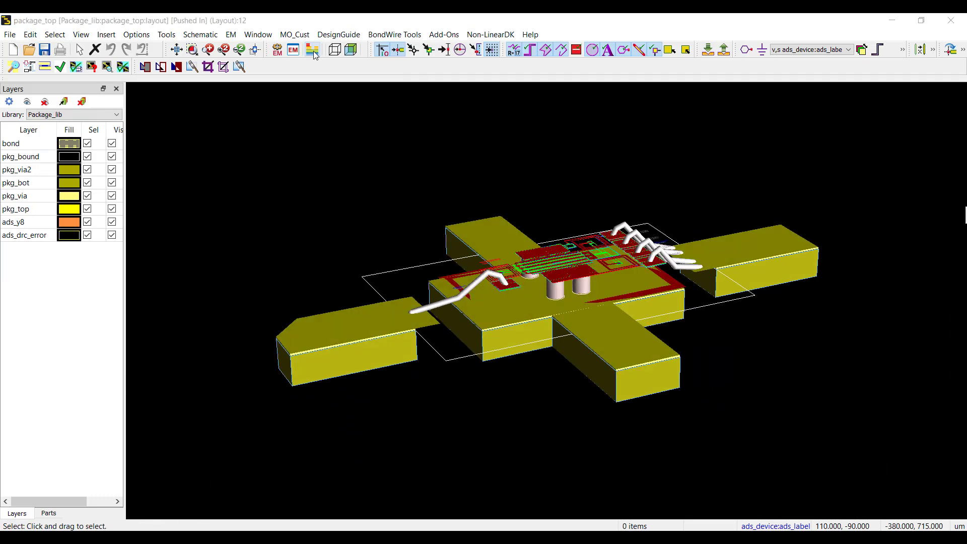
{"action": "mouse_move", "coordinate": [408, 296]}
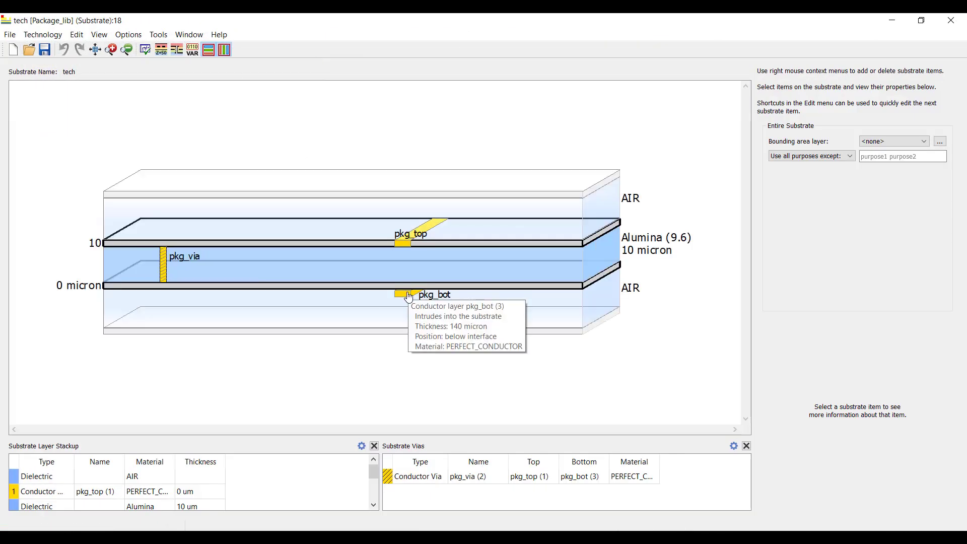
{"action": "left_click", "coordinate": [950, 20]}
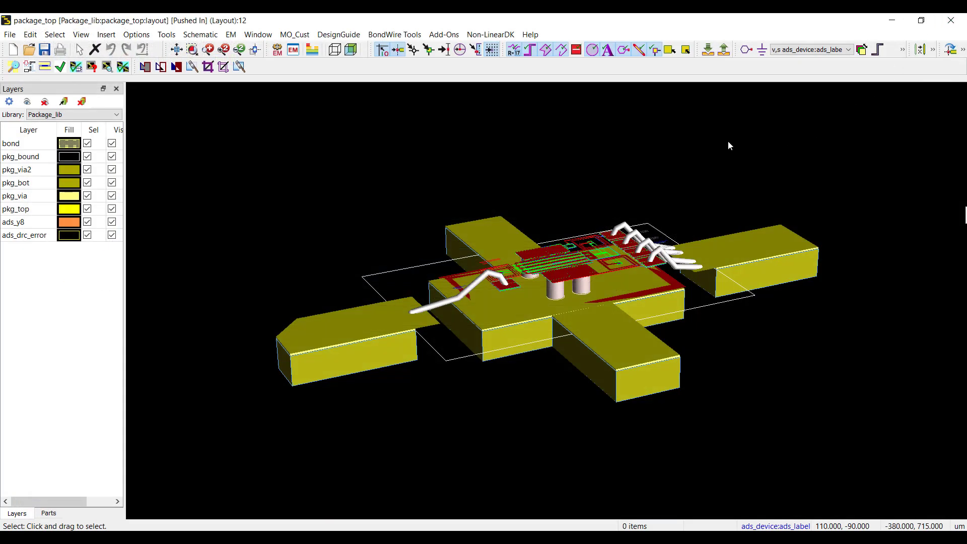
Return to the board level and examine in 3D how the package is mounted among the board's components.
{"action": "left_click", "coordinate": [722, 50]}
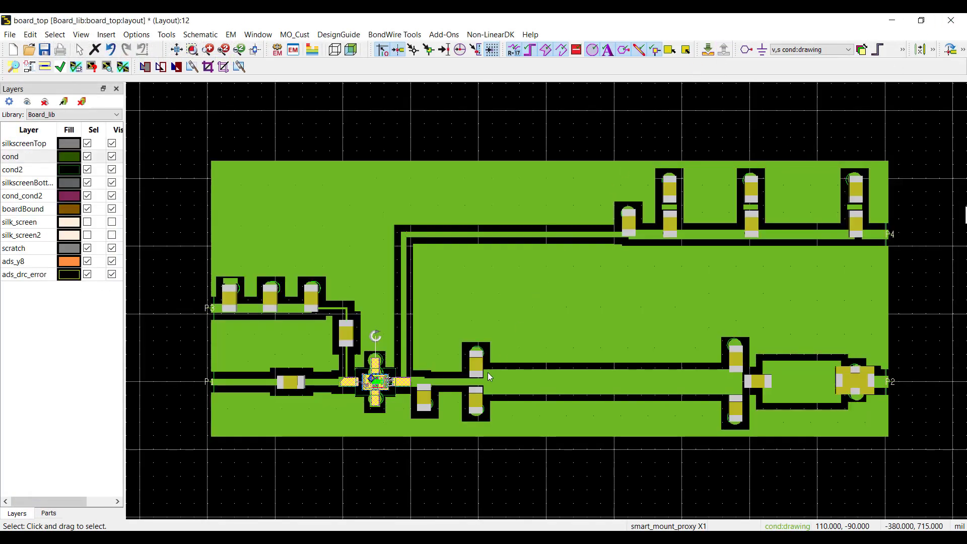
{"action": "scroll", "coordinate": [427, 402], "scroll_direction": "up", "scroll_amount": 3}
{"action": "left_click_drag", "start_coordinate": [535, 299], "coordinate": [469, 360]}
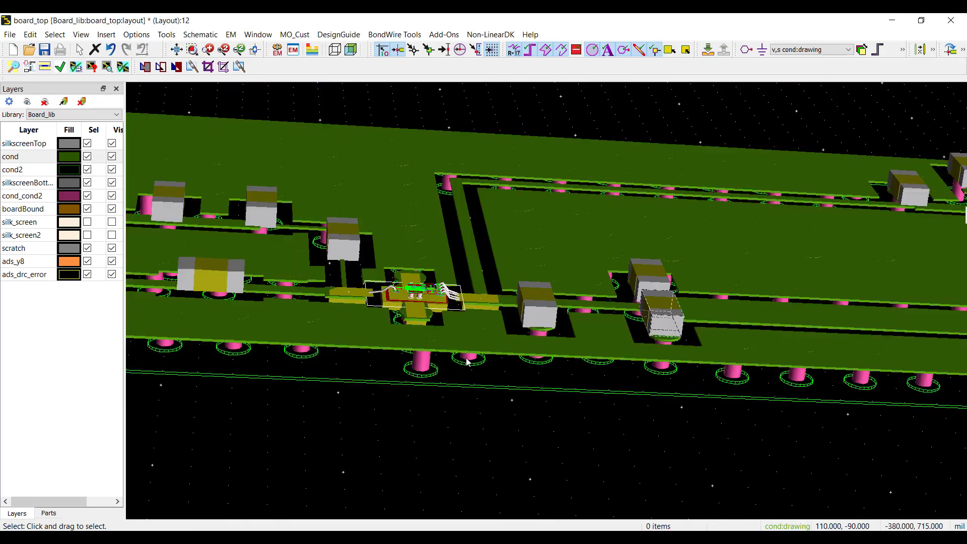
{"action": "scroll", "coordinate": [470, 352], "scroll_direction": "up", "scroll_amount": 3}
{"action": "left_click_drag", "start_coordinate": [555, 326], "coordinate": [552, 337]}
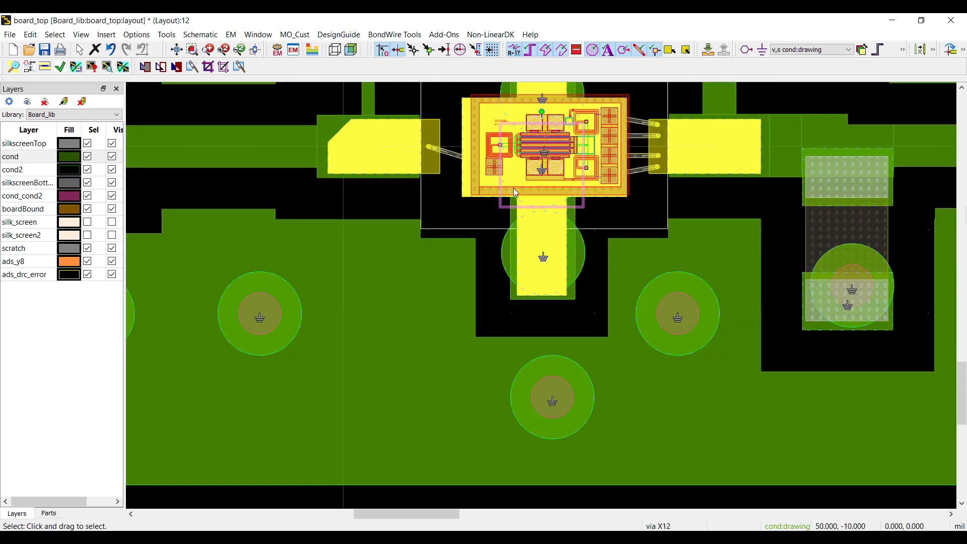
Push into the mounted package X1 and review the default smart mount settings in the nested technology setup of Package_lib.
{"action": "left_click", "coordinate": [506, 162]}
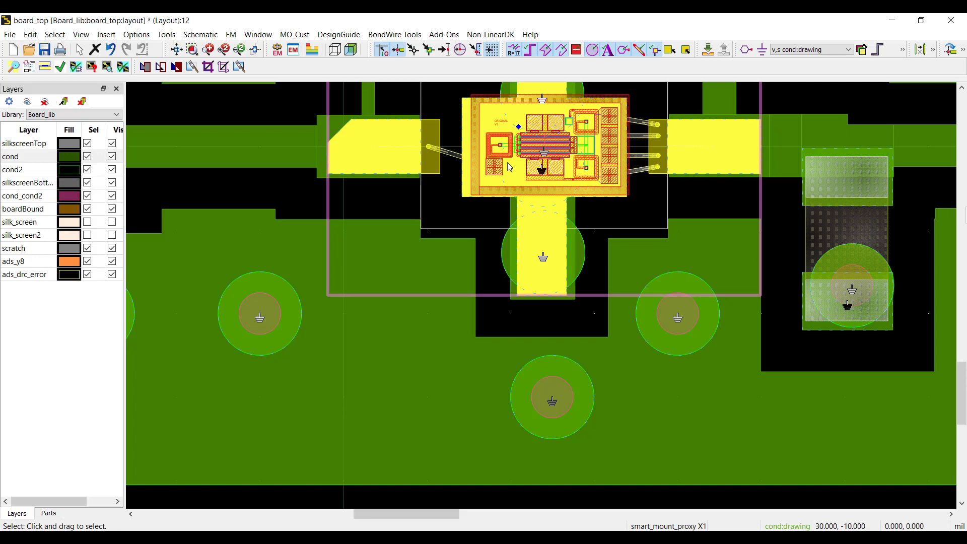
{"action": "left_click", "coordinate": [707, 49]}
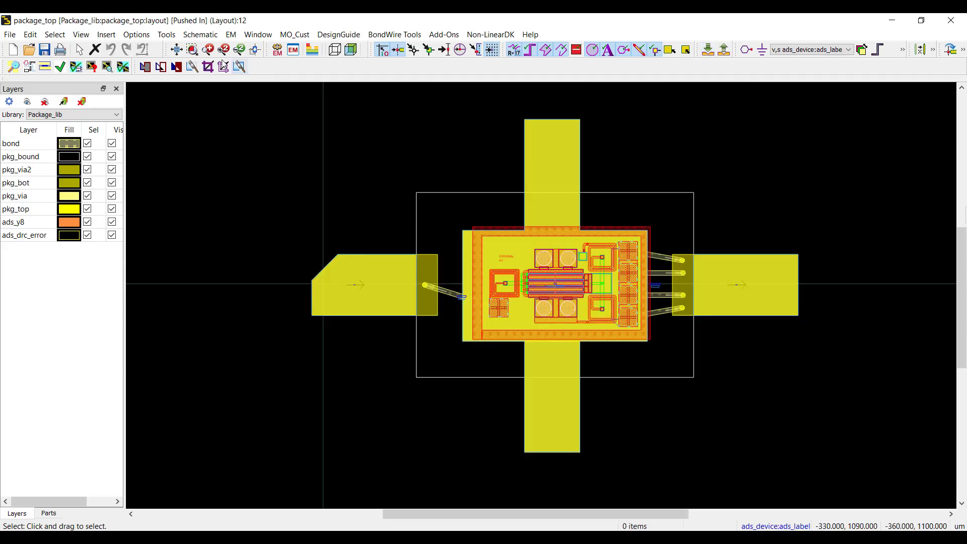
{"action": "left_click", "coordinate": [136, 34]}
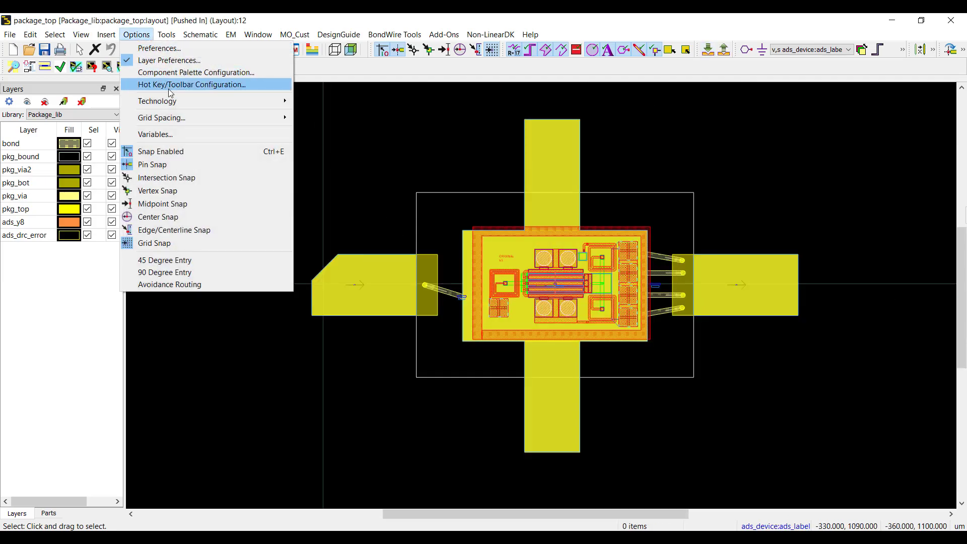
{"action": "mouse_move", "coordinate": [167, 101]}
{"action": "left_click", "coordinate": [388, 140]}
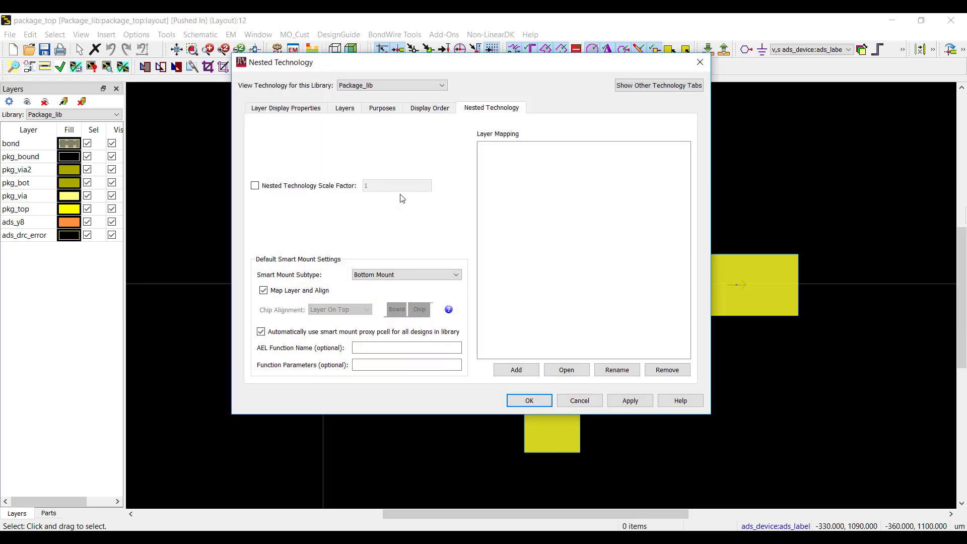
{"action": "left_click", "coordinate": [322, 292]}
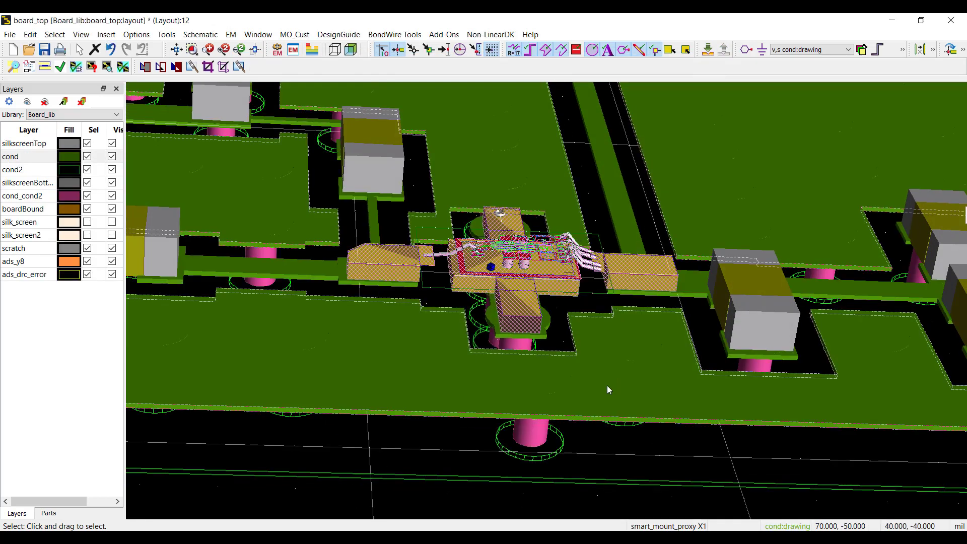
Clear the package selection to view its board mounting from a lower 3D angle, and switch to the ADS Downloads web page.
{"action": "left_click", "coordinate": [547, 470]}
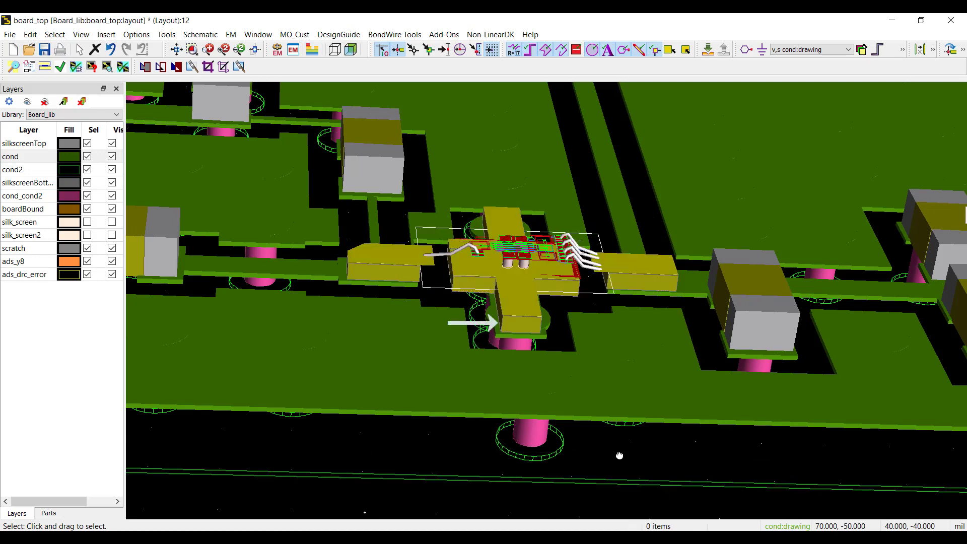
{"action": "left_click_drag", "start_coordinate": [620, 455], "coordinate": [629, 448]}
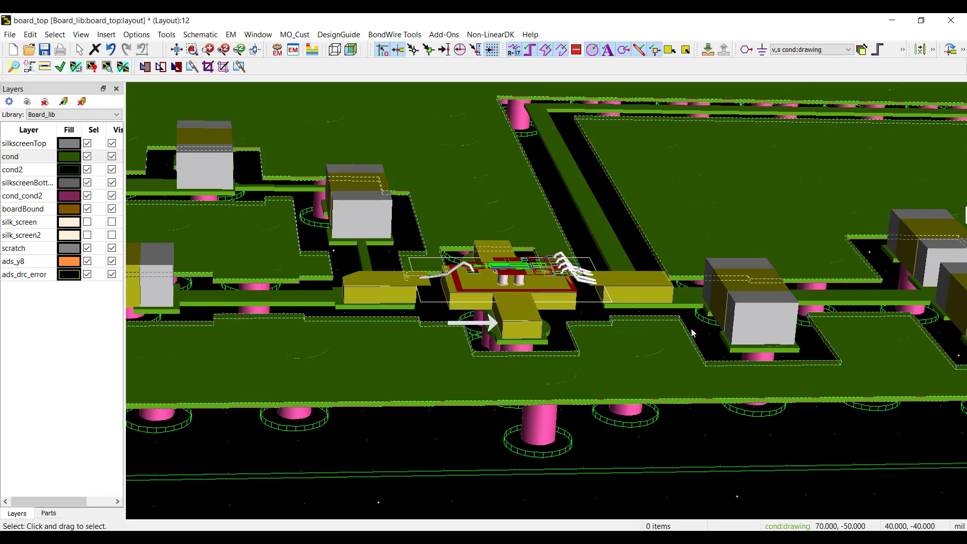
{"action": "left_click", "coordinate": [891, 21]}
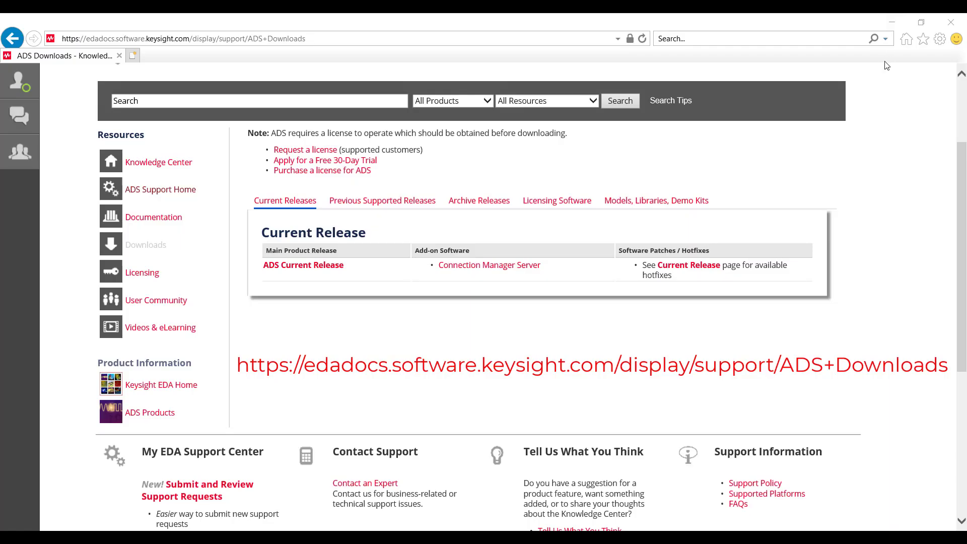